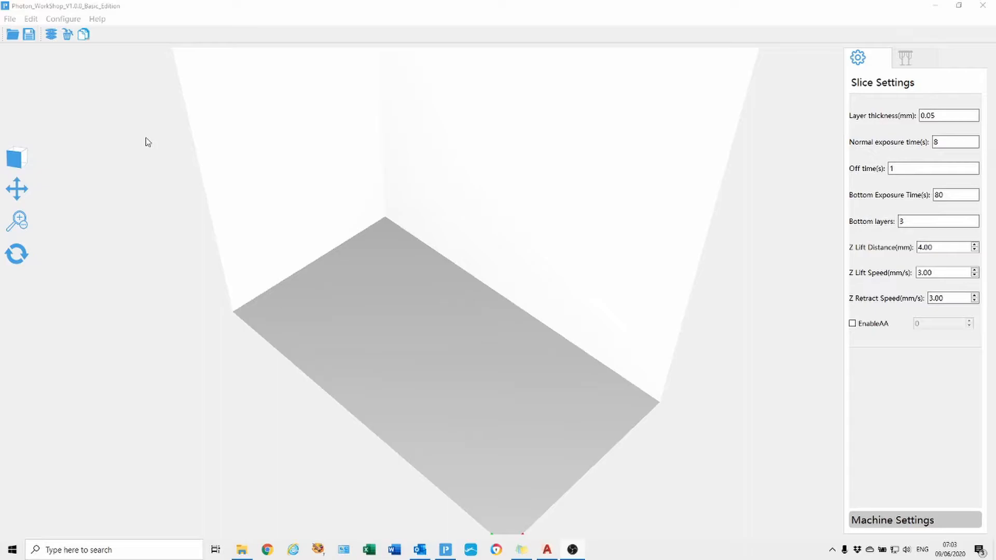
Import Keep left pavement V0.1.stl and move it from the plate's centre towards the near long edge.
left_click(13, 34)
left_click(104, 105)
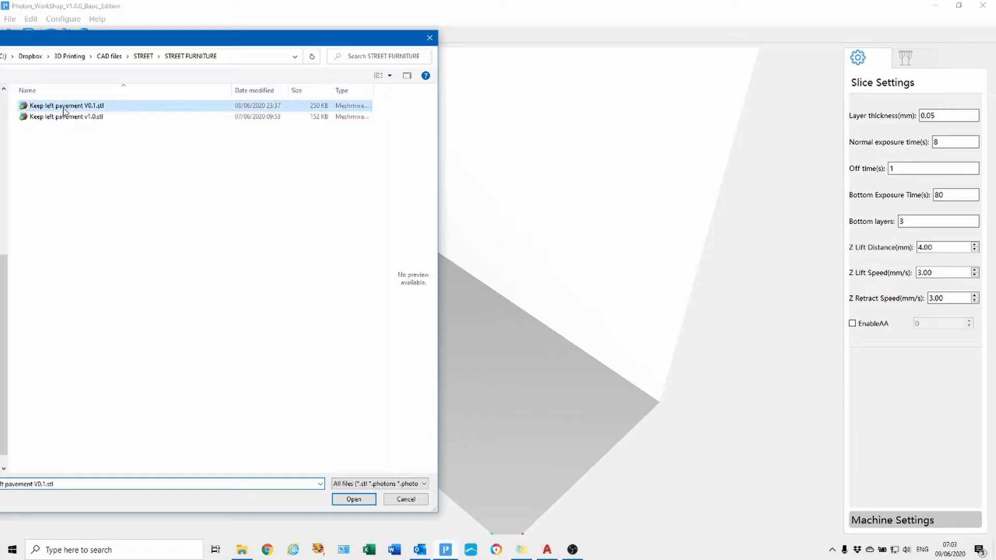
left_click(347, 498)
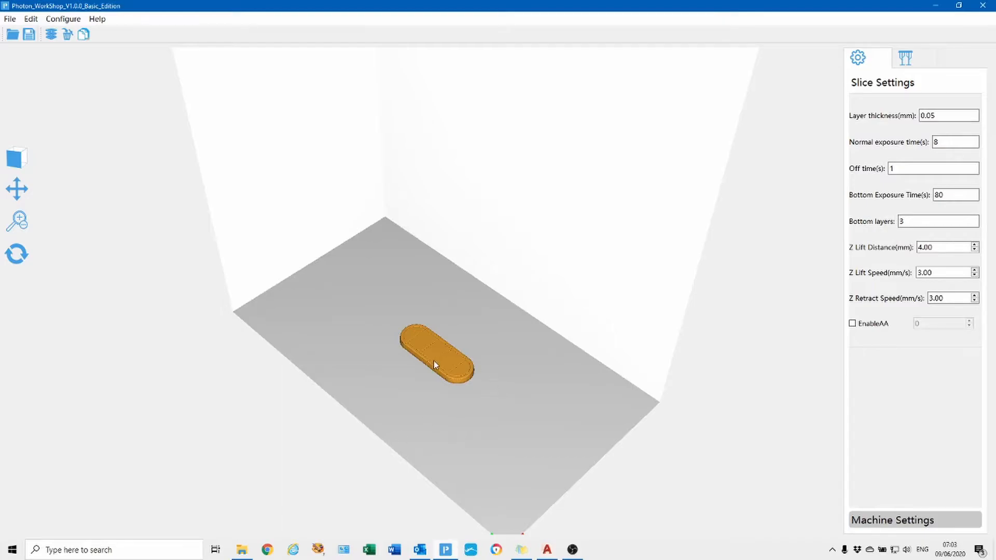
left_click_drag(435, 360, 407, 386)
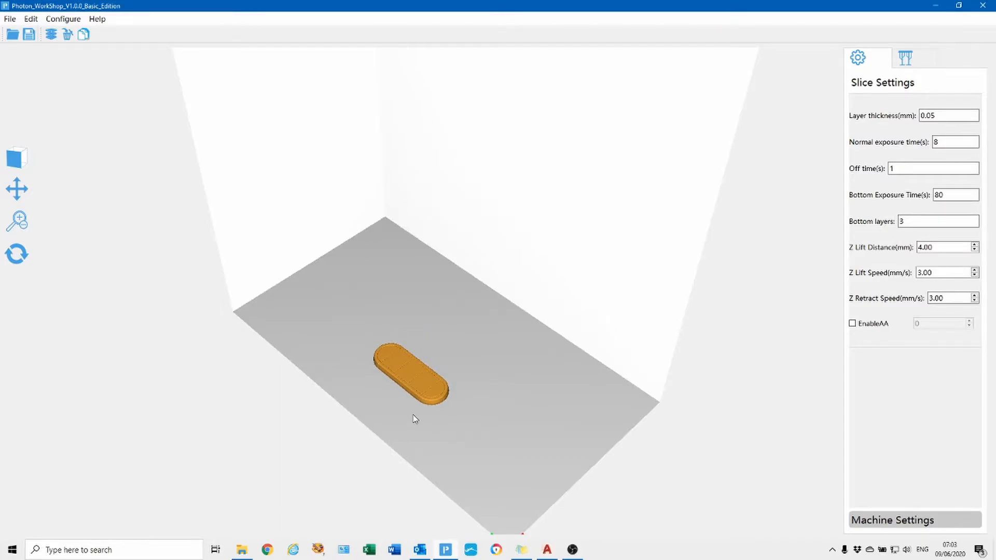
Import Keep left pavement v1.0.stl beside the first model and delete it again.
left_click(12, 34)
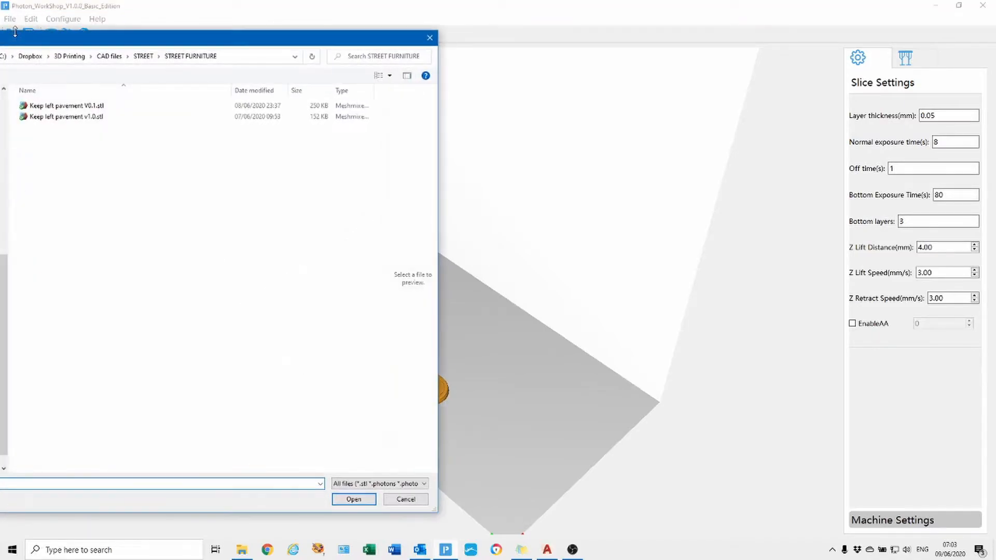
left_click(60, 117)
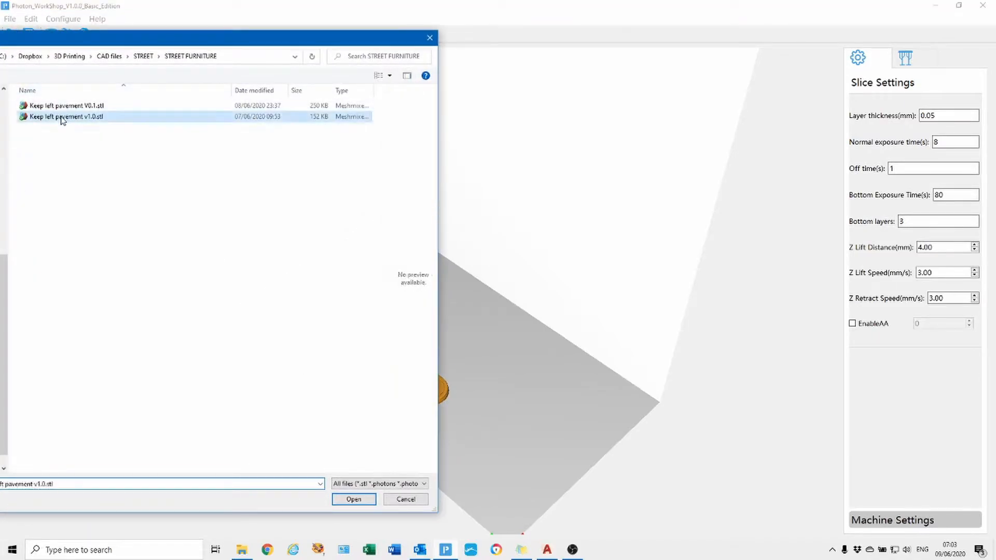
left_click(355, 498)
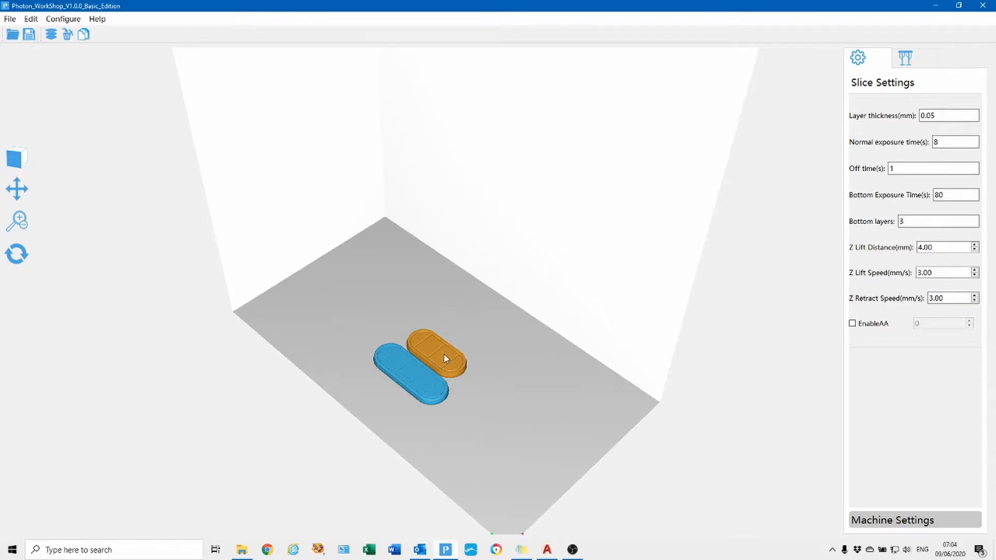
key("Delete")
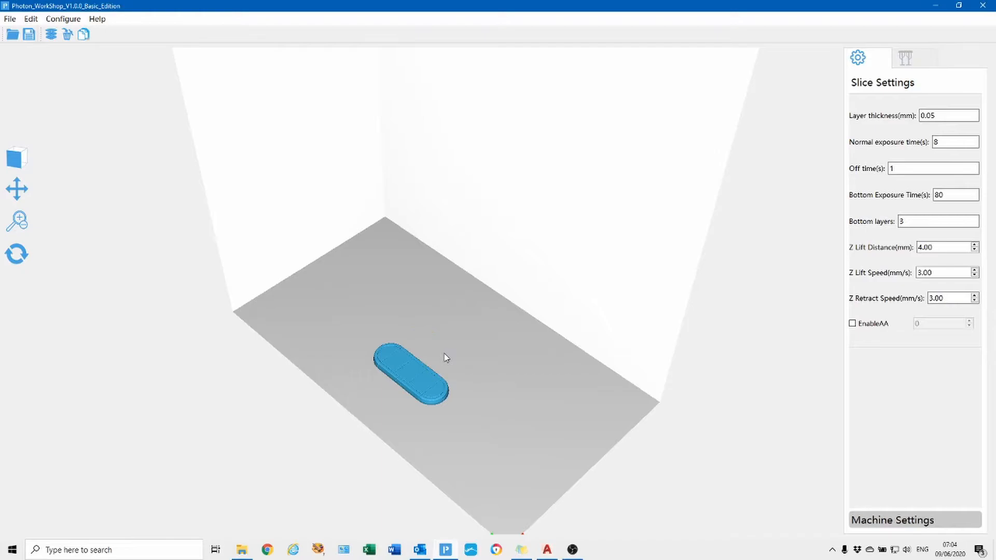
Examine the remaining pavement model's panelled top surface, sides and underside.
left_click(423, 385)
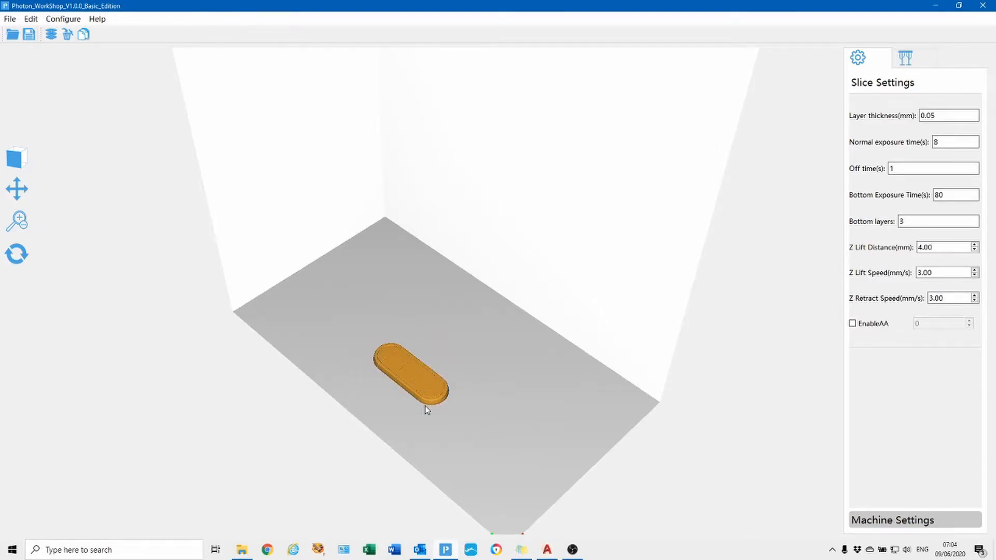
scroll(425, 406, "up", 1)
scroll(425, 405, "up", 3)
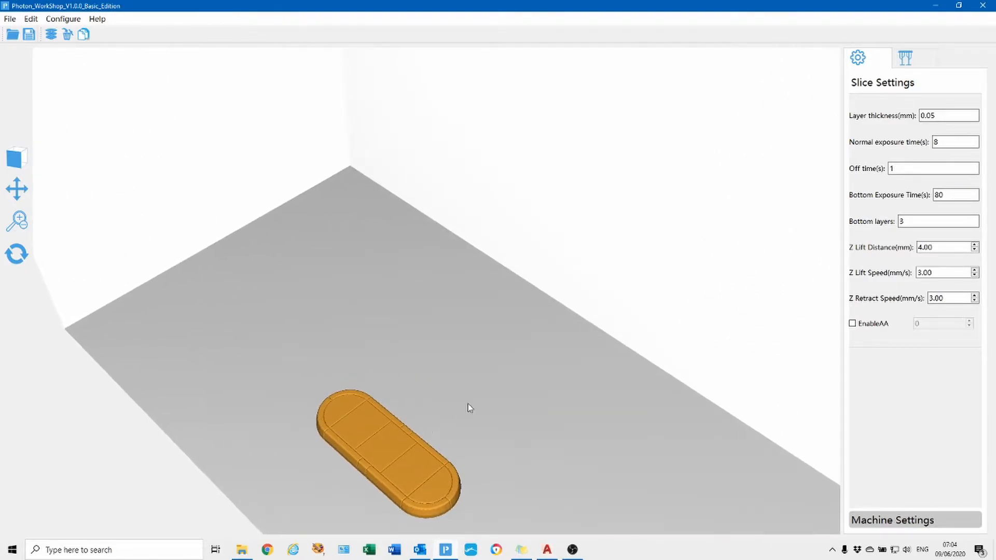
left_click(469, 404)
left_click_drag(469, 404, 493, 342)
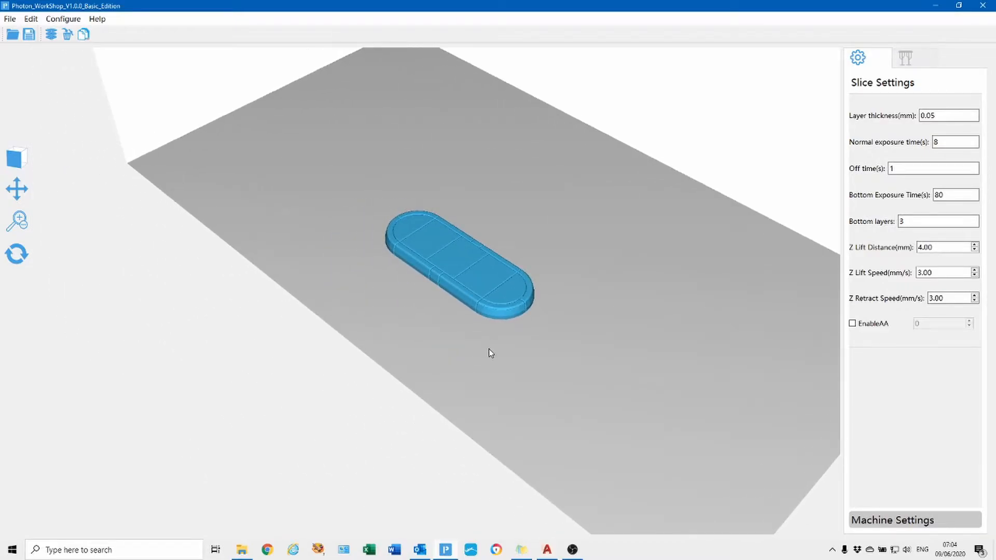
scroll(528, 273, "up", 2)
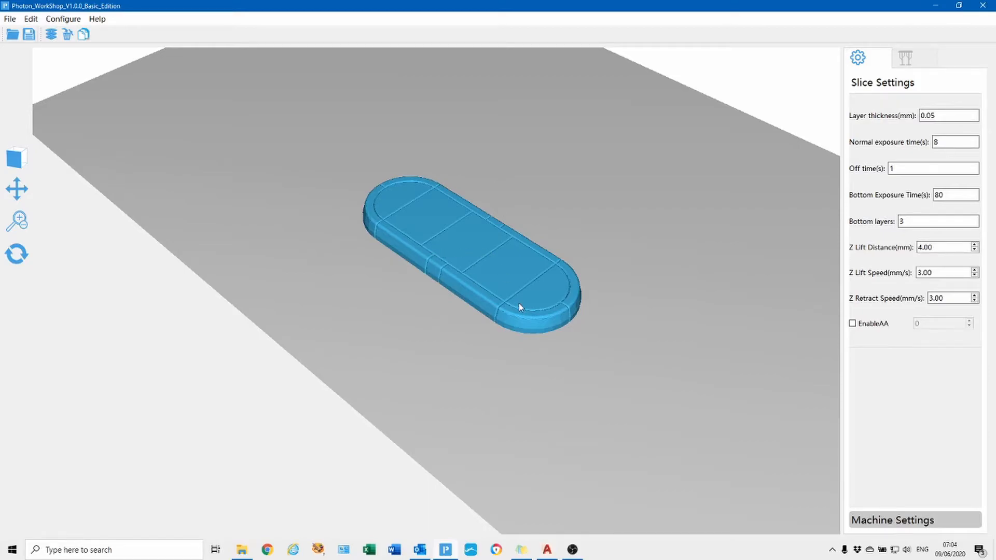
left_click_drag(519, 303, 527, 288)
left_click_drag(615, 315, 590, 140)
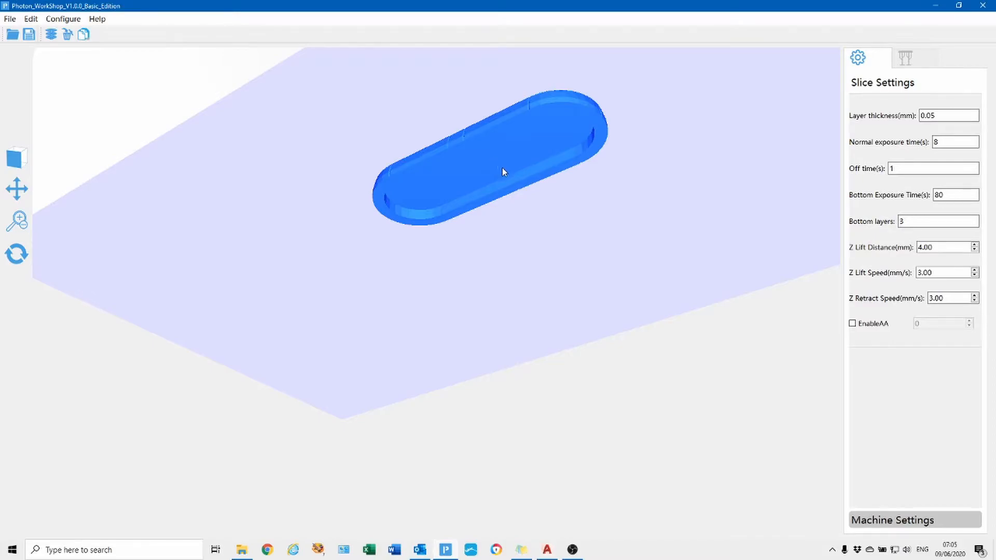
left_click_drag(546, 185, 537, 234)
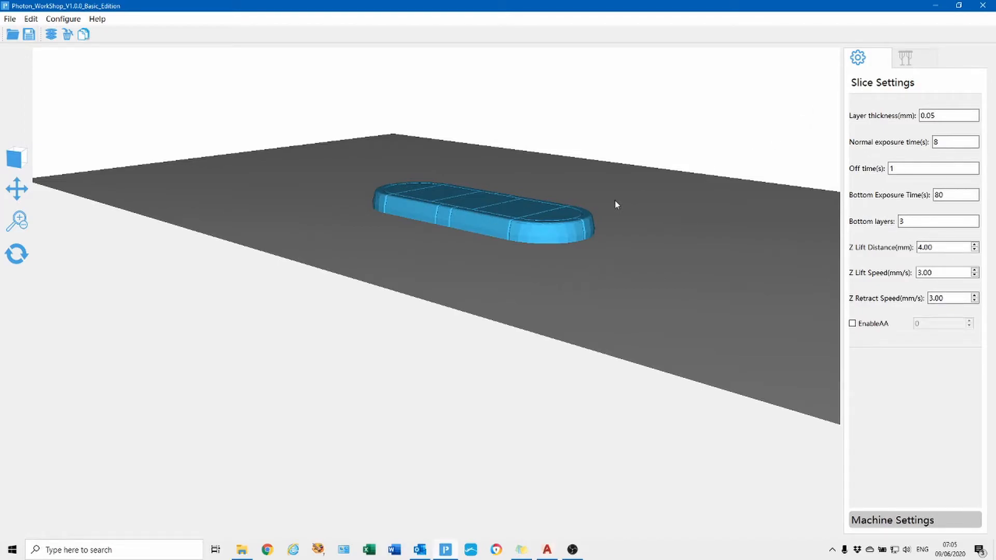
Generate automatic platform supports for the pavement model with the Light support preset.
left_click(560, 223)
left_click(919, 62)
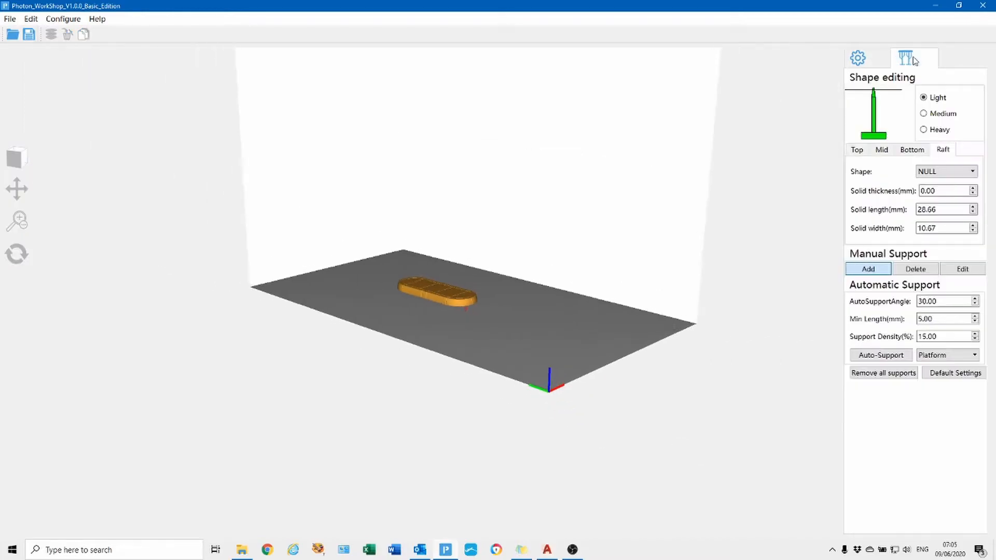
scroll(429, 295, "up", 5)
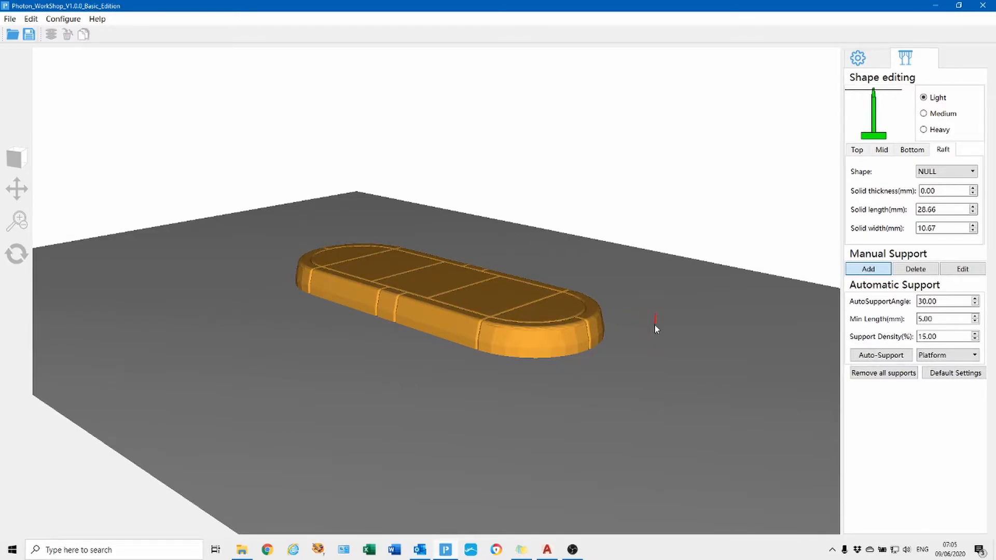
left_click(884, 357)
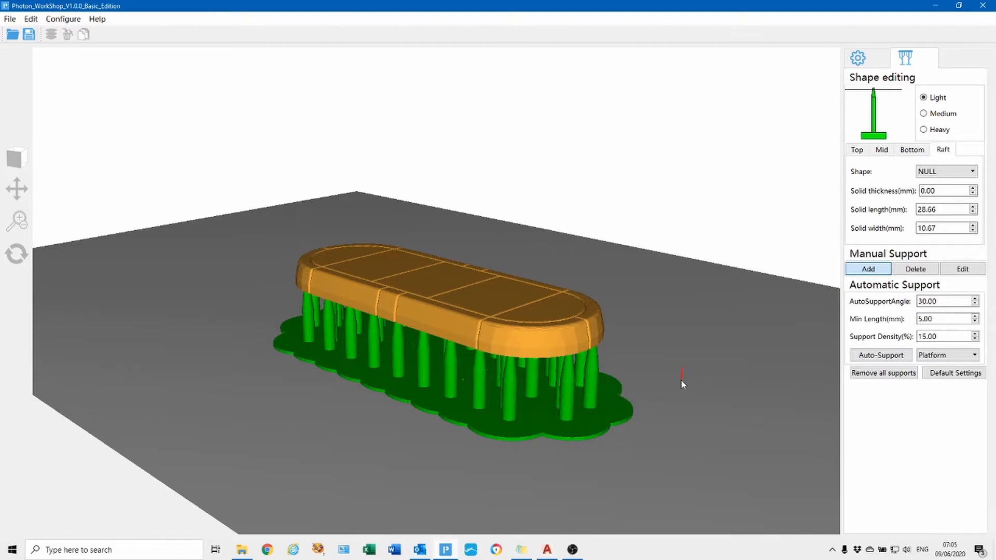
Inspect the automatic supports and raft from below, including where they meet the model's underside.
left_click_drag(648, 378, 688, 339)
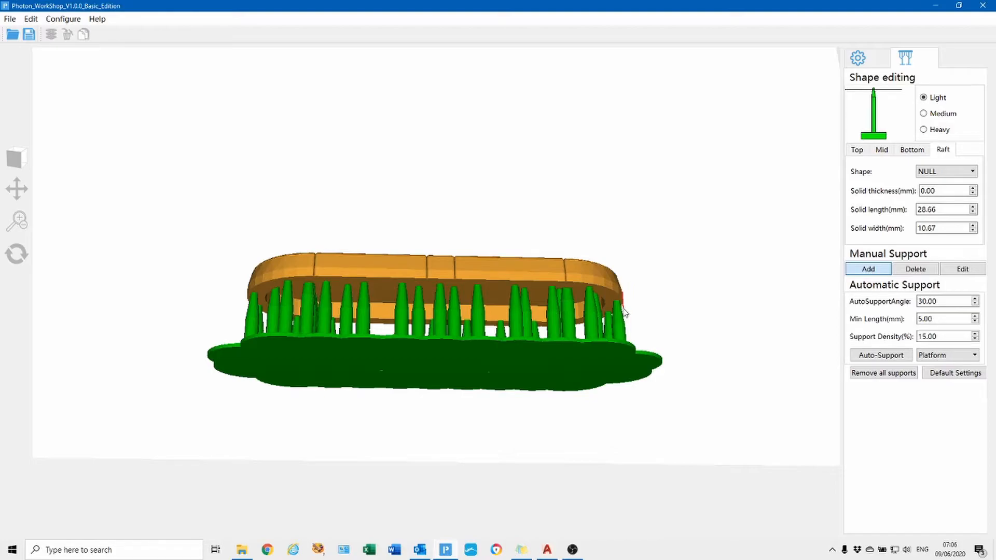
left_click_drag(554, 302, 558, 291)
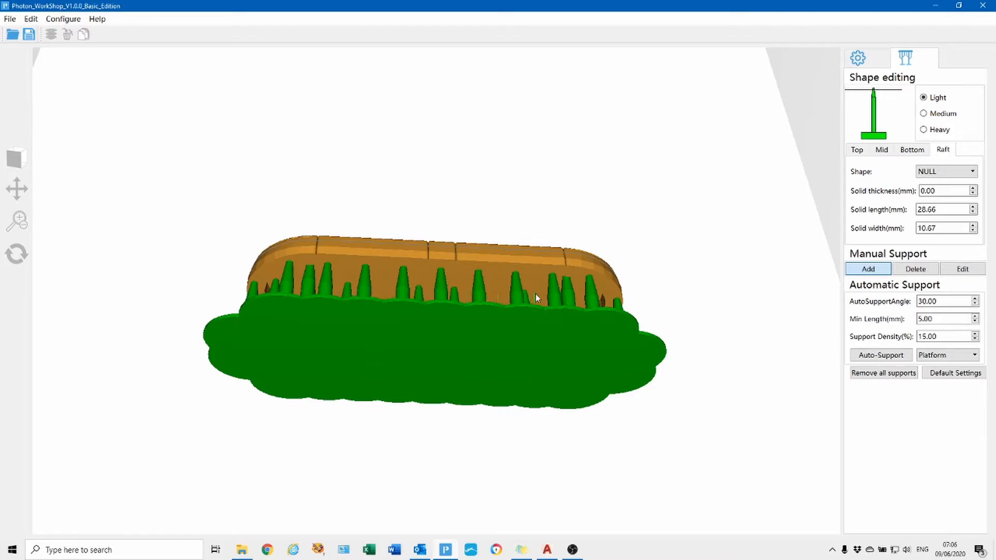
scroll(601, 283, "up", 5)
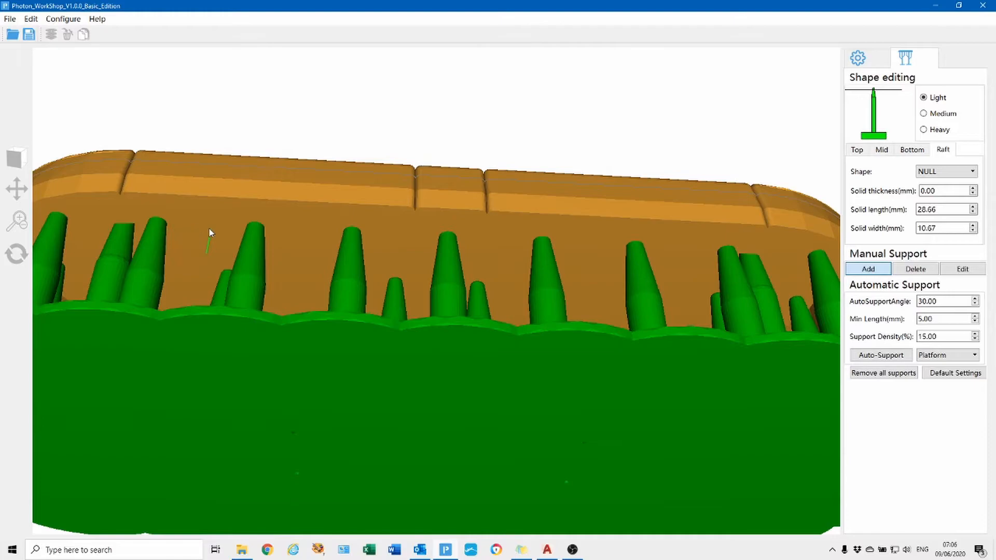
left_click_drag(209, 228, 380, 315)
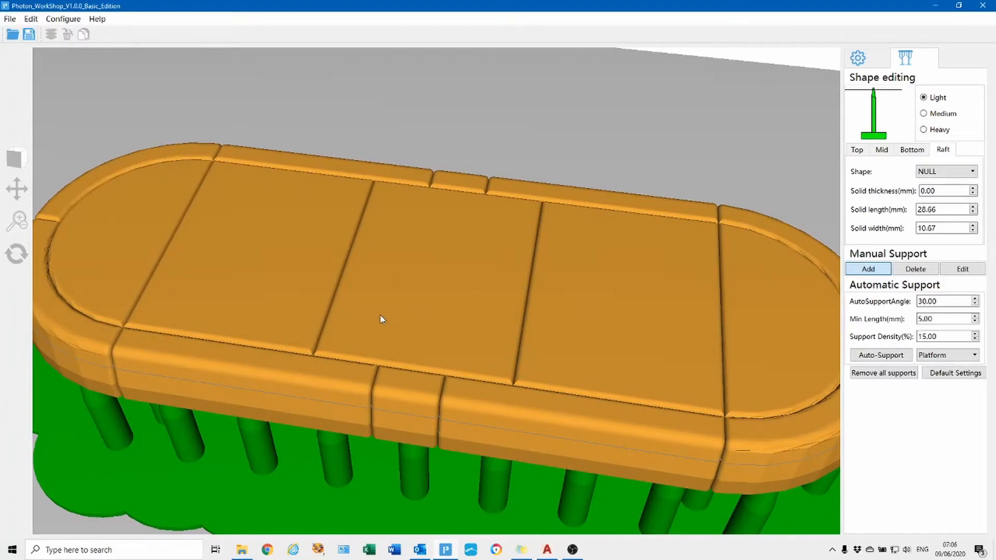
Switch to CHITUBOX and auto-generate Light supports with the All option on the Keep left pavement v1.0 model.
left_click(471, 551)
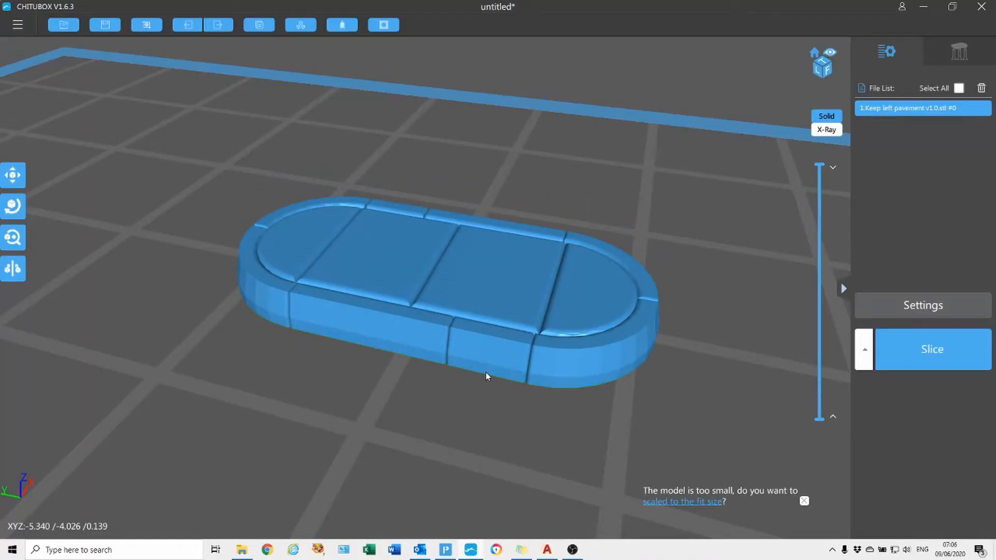
scroll(439, 214, "down", 5)
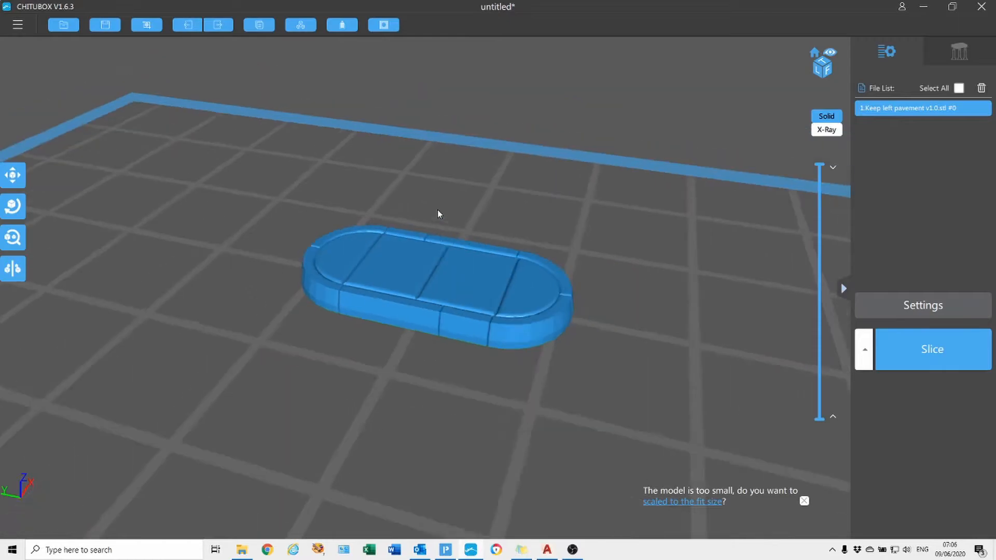
scroll(439, 217, "down", 2)
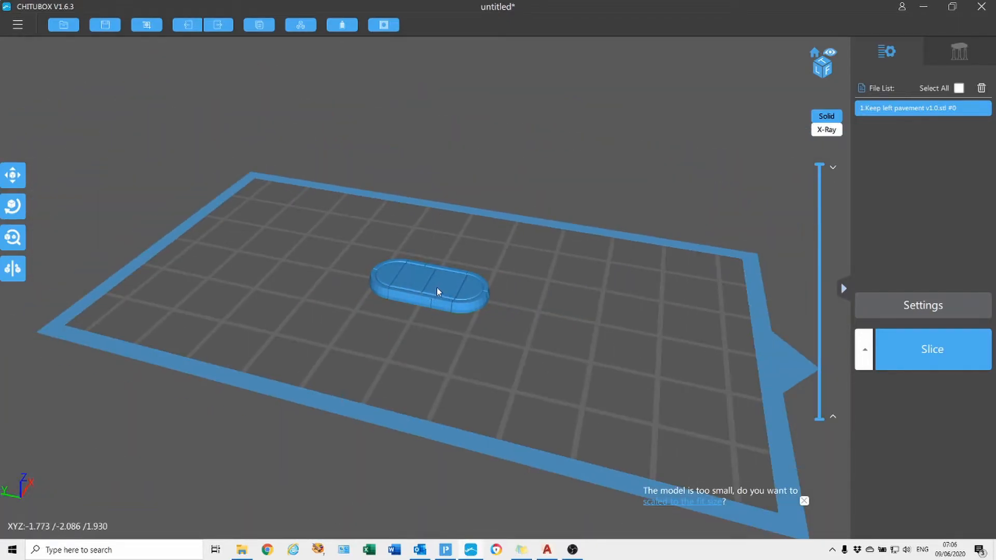
scroll(440, 328, "up", 3)
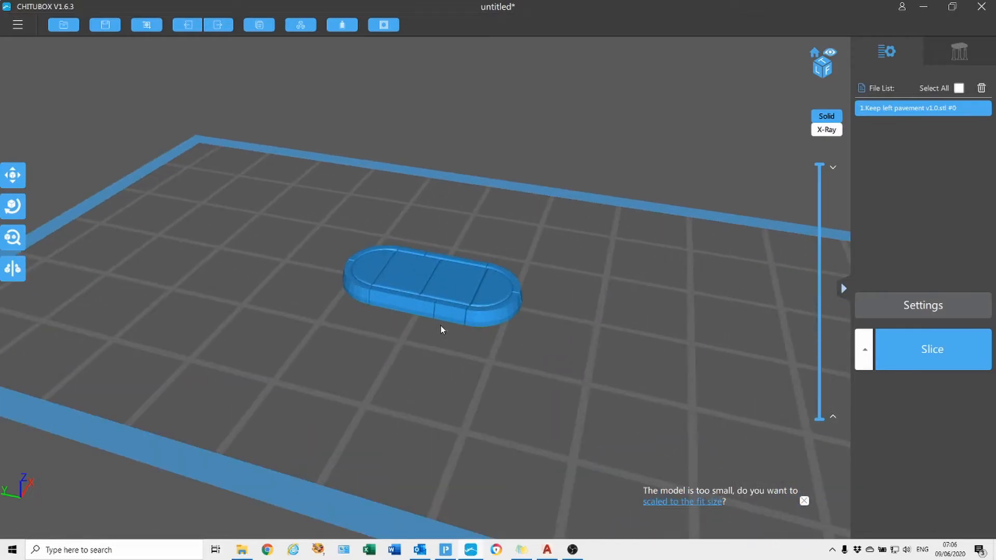
left_click_drag(453, 358, 431, 366)
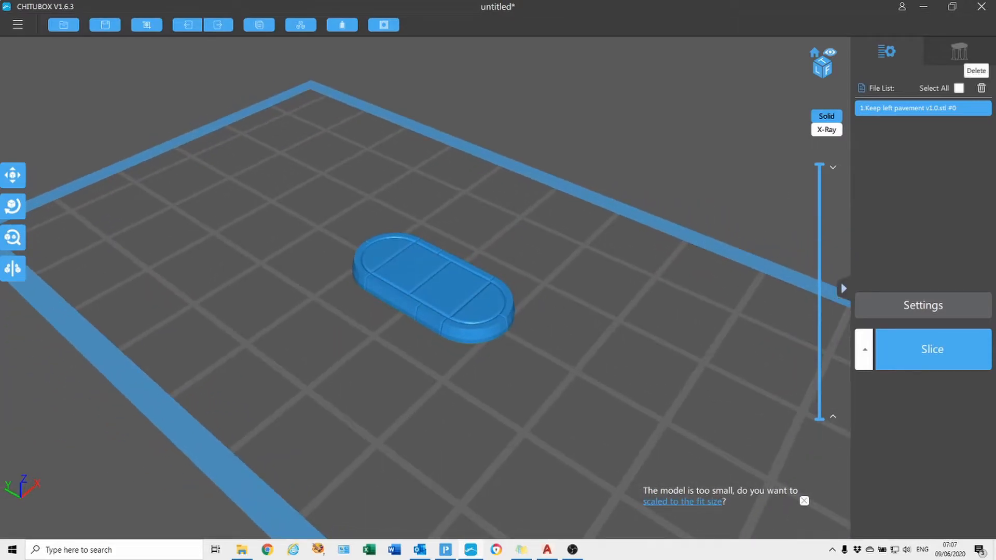
left_click(962, 54)
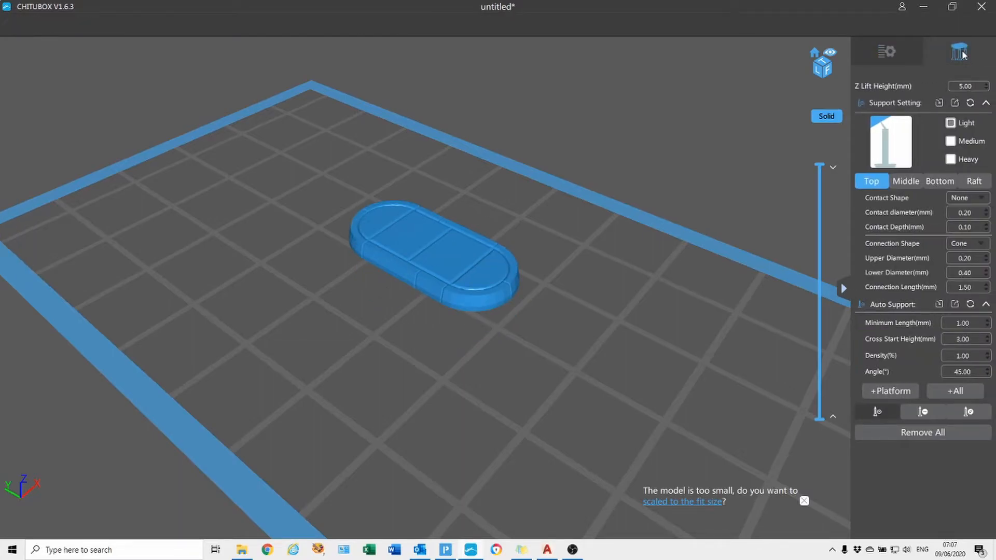
left_click(957, 393)
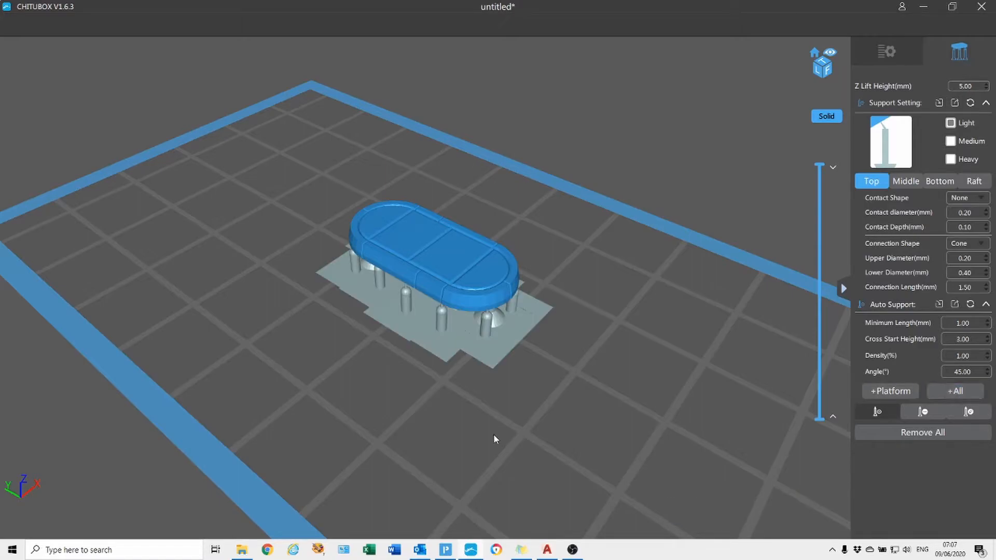
Examine the generated supports' contact tips, columns and raft from the side and from below the plate.
right_click_drag(461, 412, 500, 386)
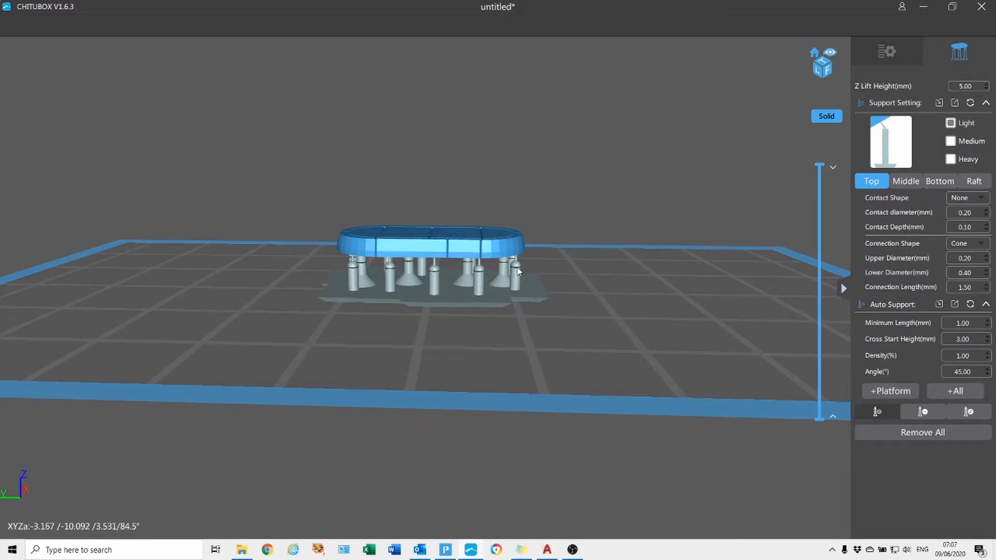
scroll(519, 258, "up", 2)
scroll(519, 257, "up", 3)
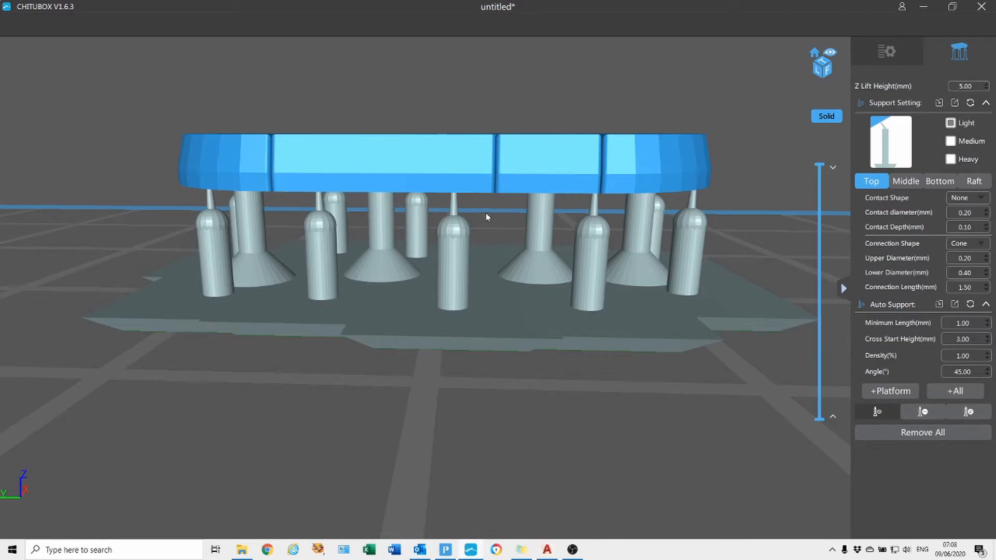
right_click_drag(485, 213, 483, 194)
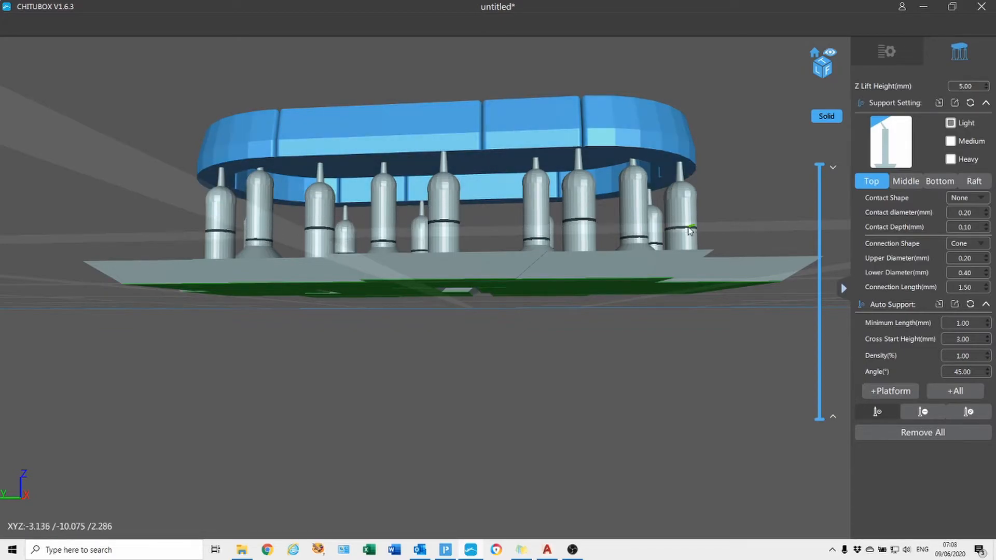
left_click_drag(713, 205, 714, 194)
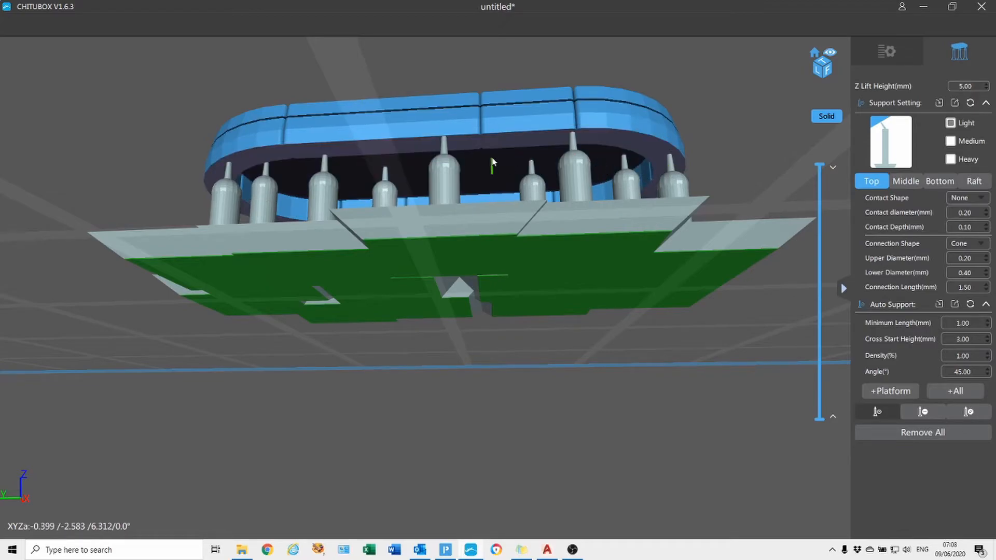
left_click_drag(710, 111, 727, 132)
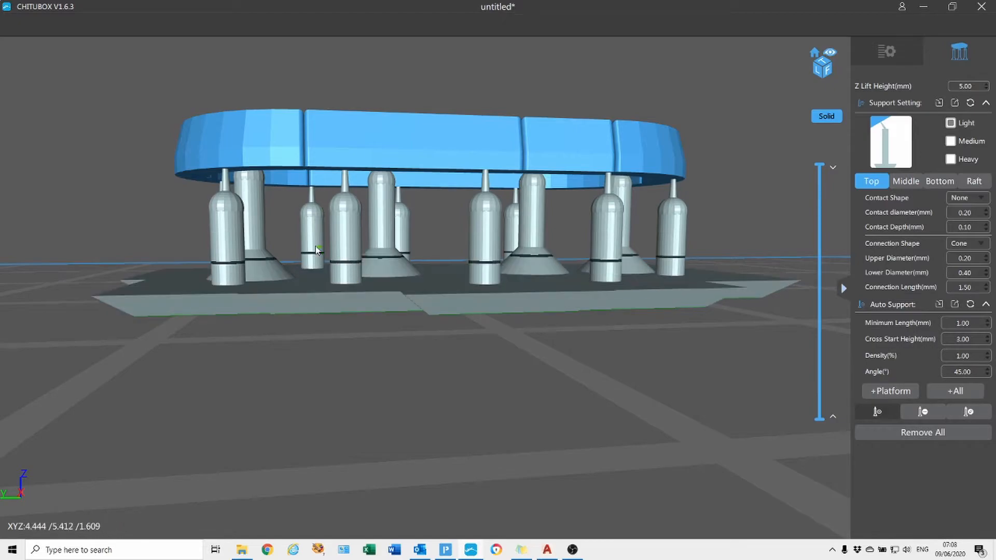
left_click_drag(433, 238, 393, 176)
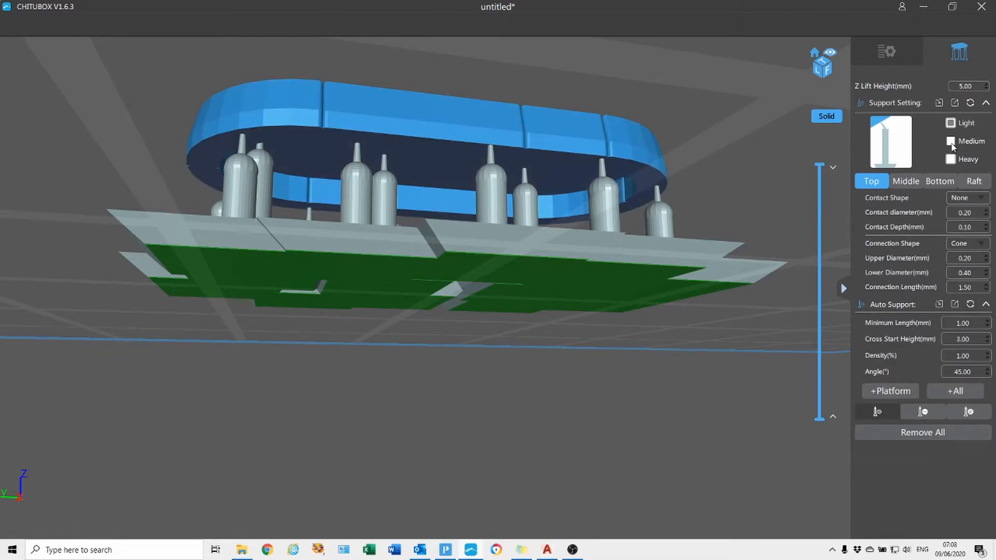
Place one Light support by hand under the rounded end of the pavement model and delete that support.
right_click_drag(708, 240, 630, 243)
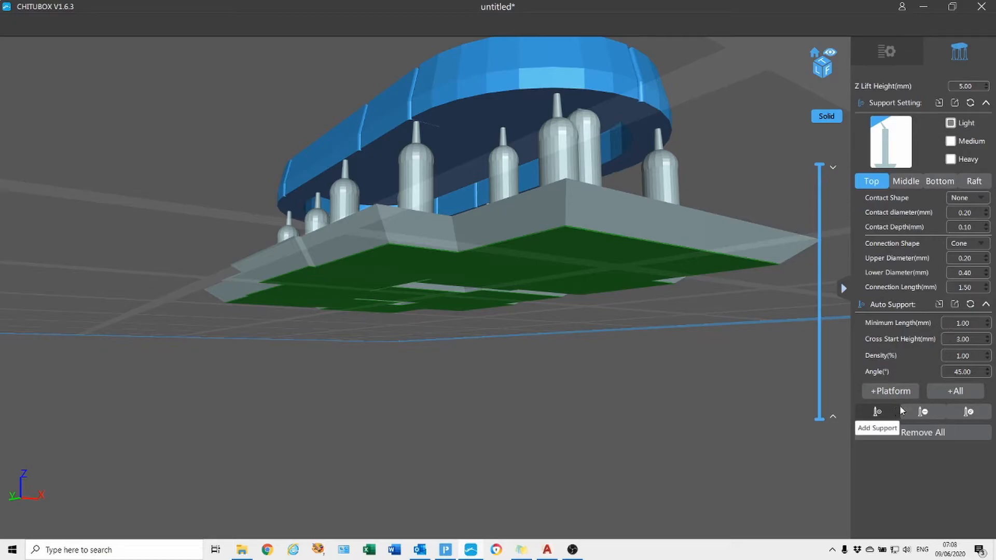
left_click(882, 413)
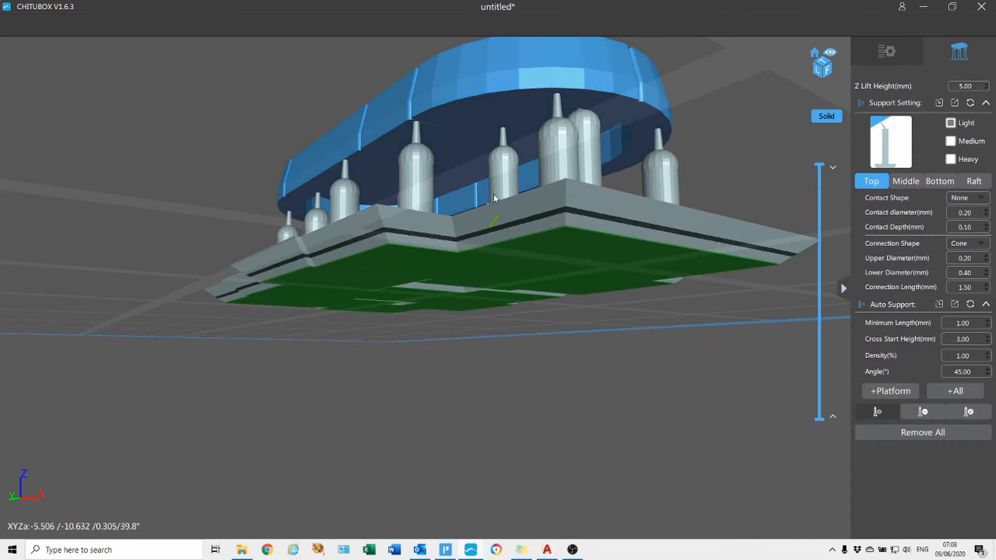
left_click(479, 106)
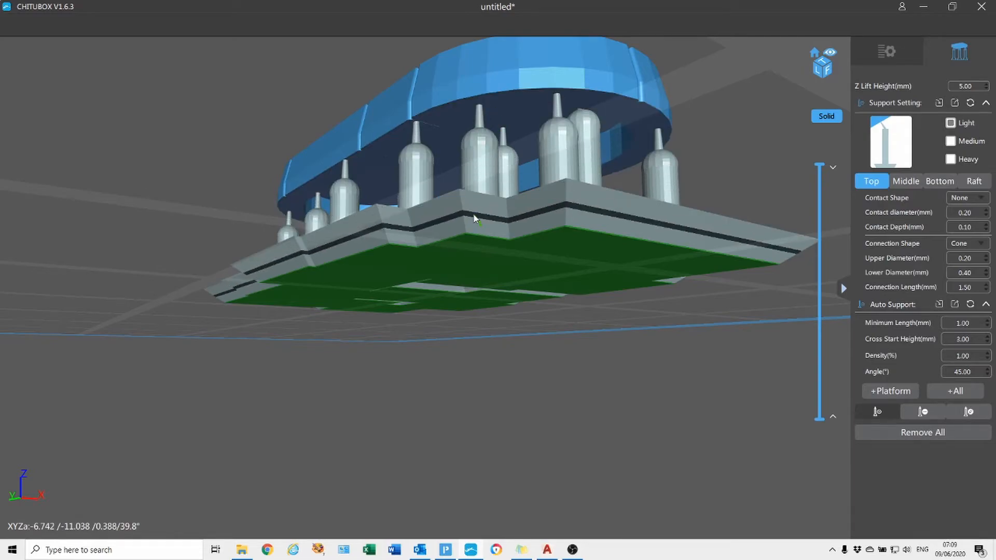
left_click(961, 419)
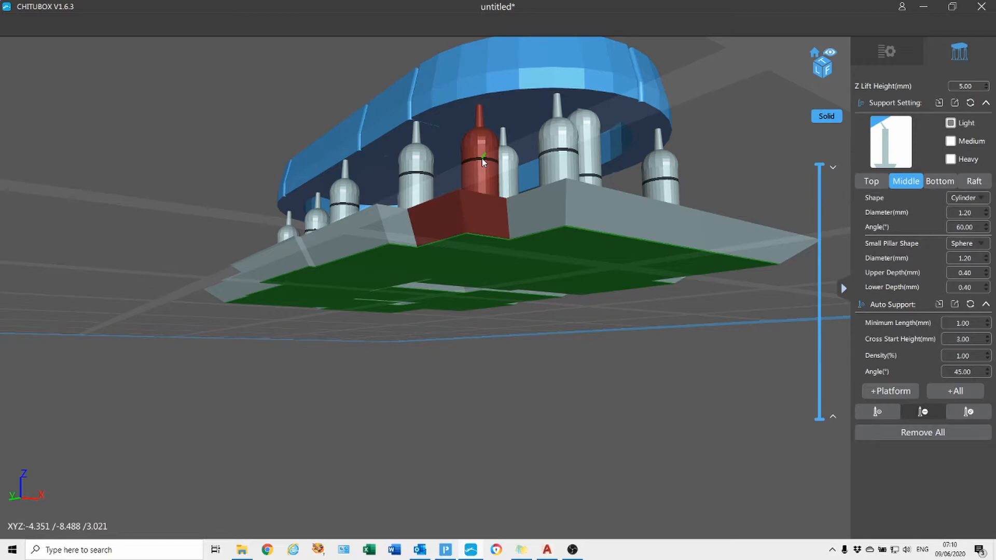
left_click(482, 158)
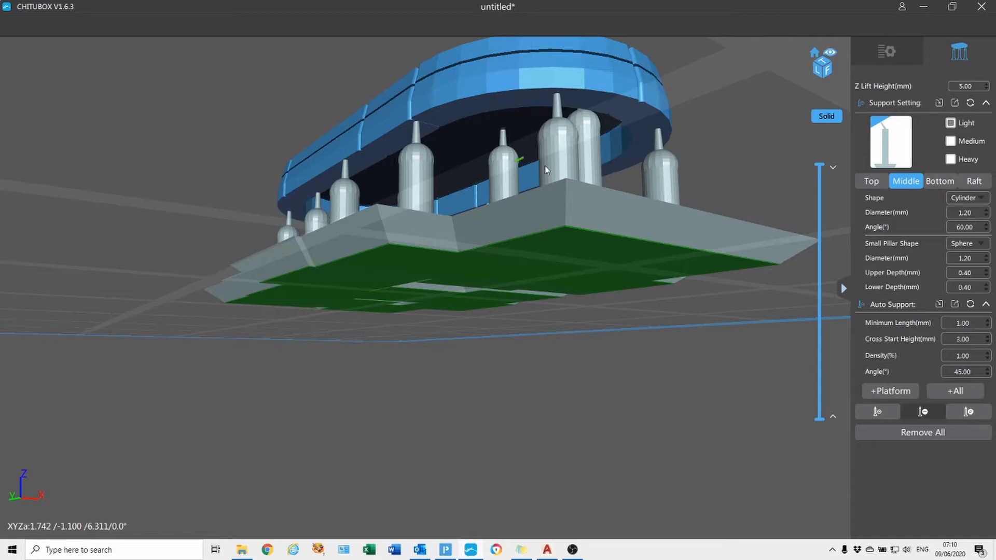
Place one Medium support at the same spot under the rounded end and delete it again.
left_click(952, 141)
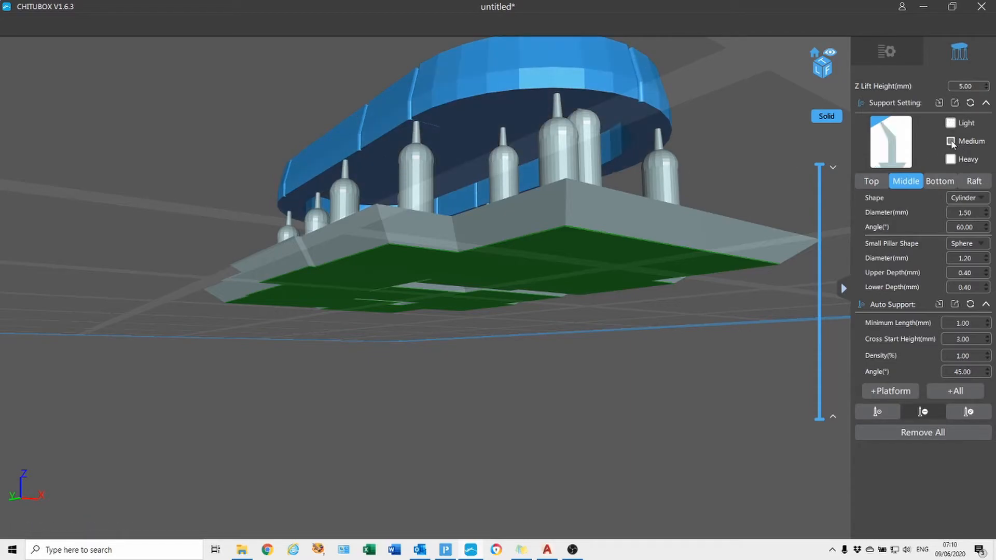
left_click(877, 412)
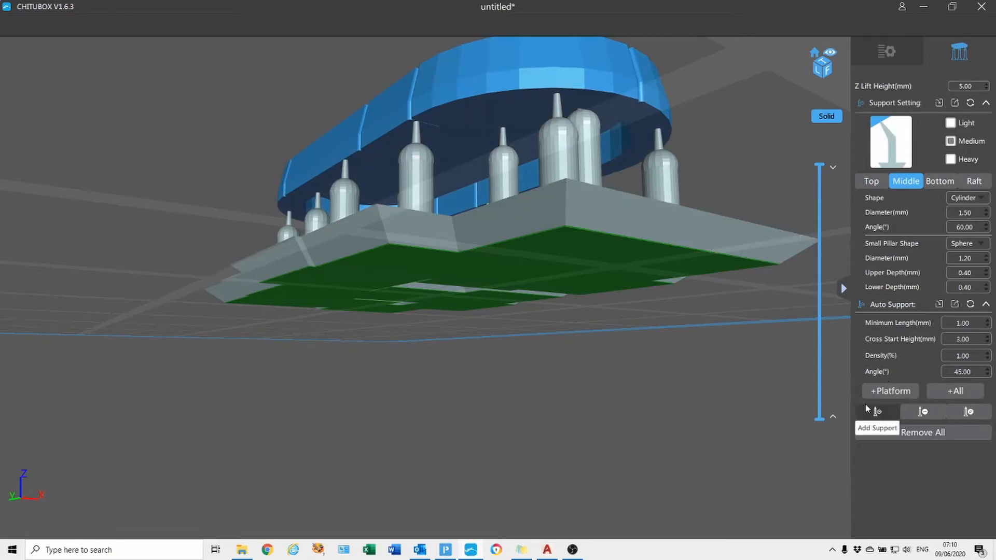
left_click(483, 112)
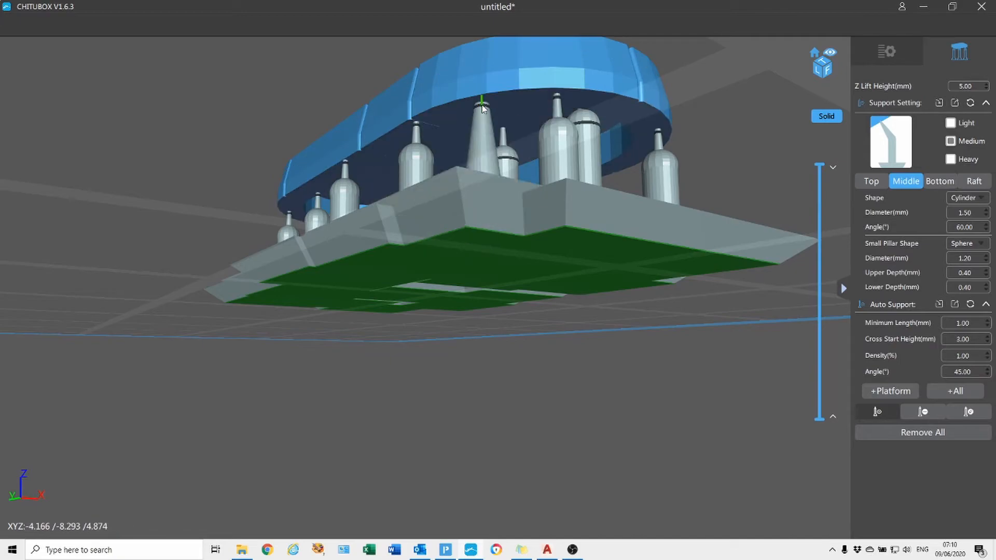
right_click_drag(484, 145, 486, 156)
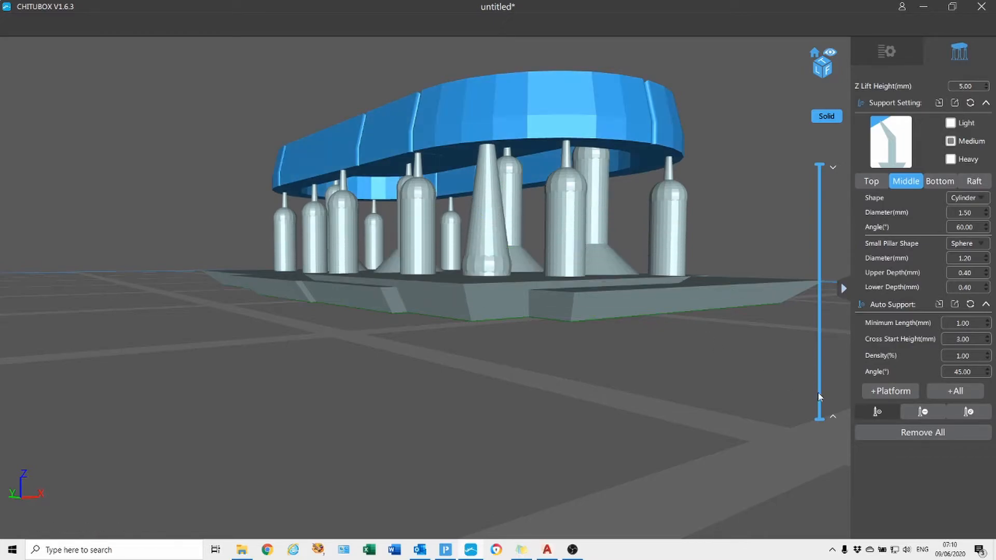
left_click(925, 413)
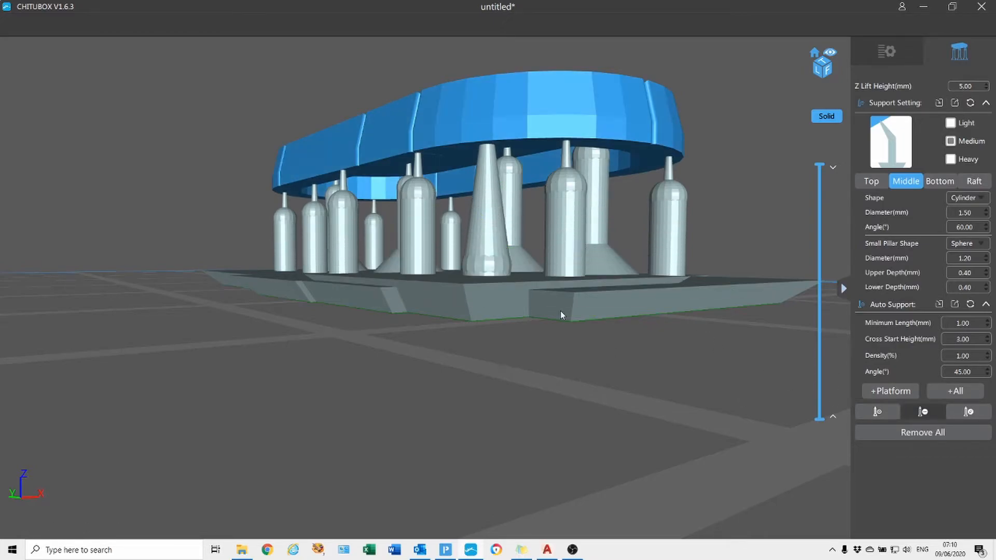
left_click(569, 271)
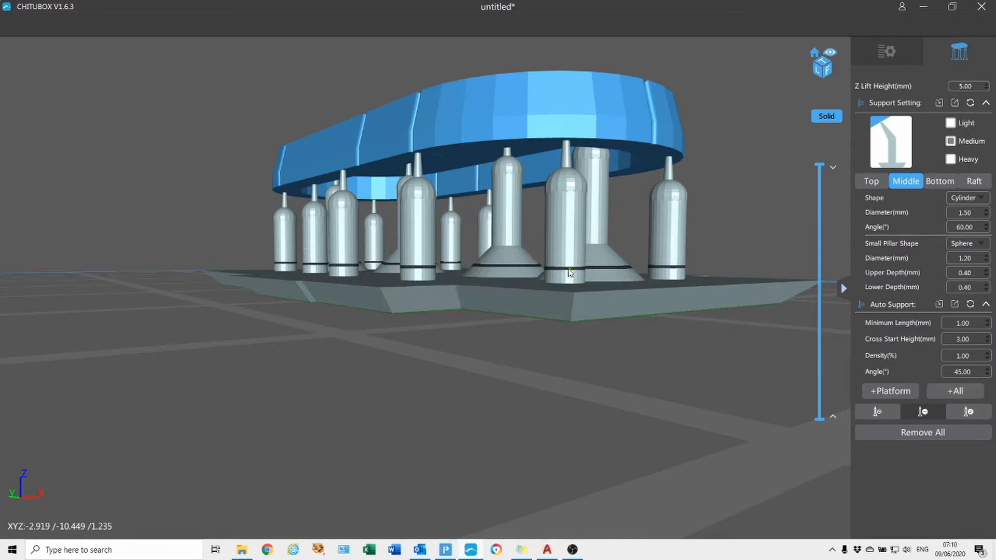
Choose the Heavy support preset and add one Heavy support by hand under the model's rounded end.
left_click(951, 160)
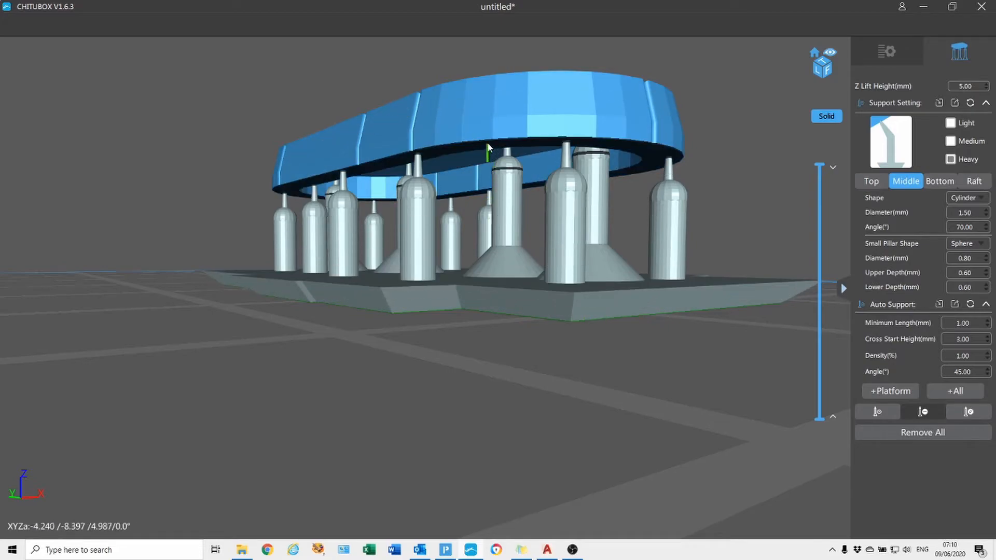
left_click(878, 411)
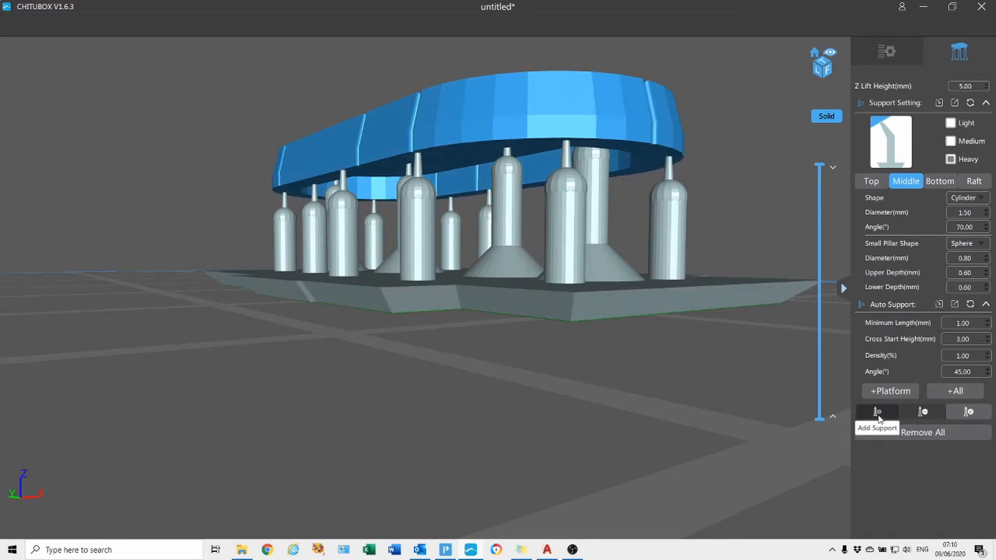
left_click(486, 153)
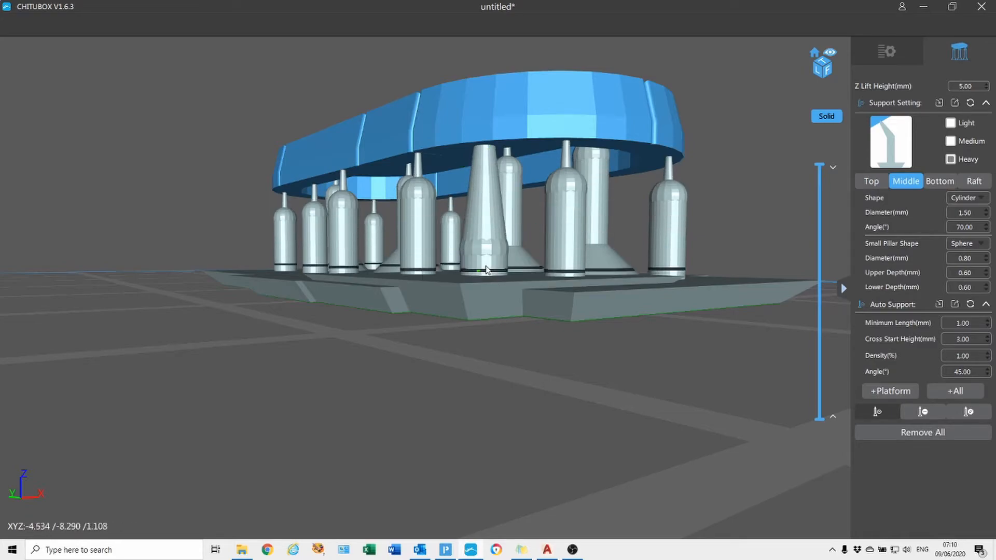
scroll(487, 270, "down", 5)
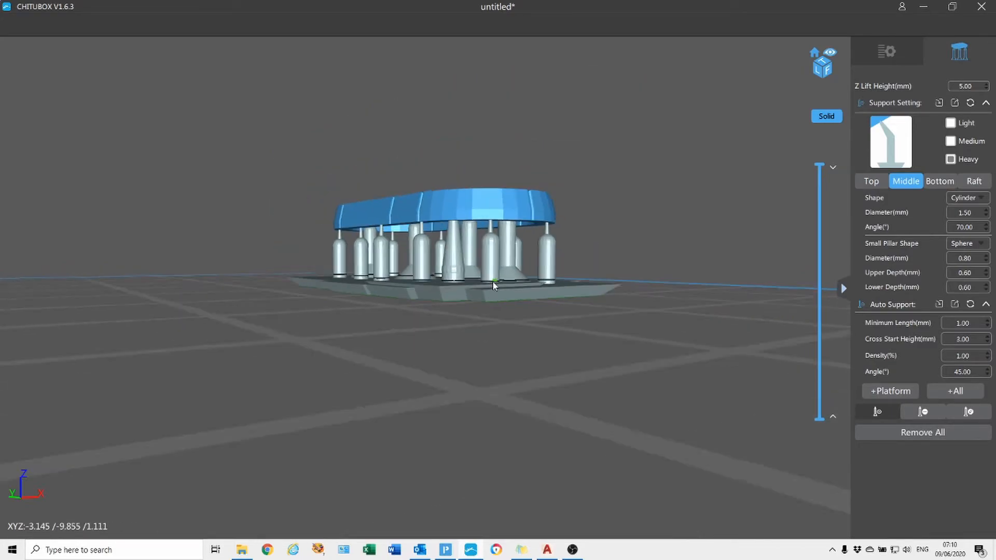
left_click_drag(457, 329, 453, 348)
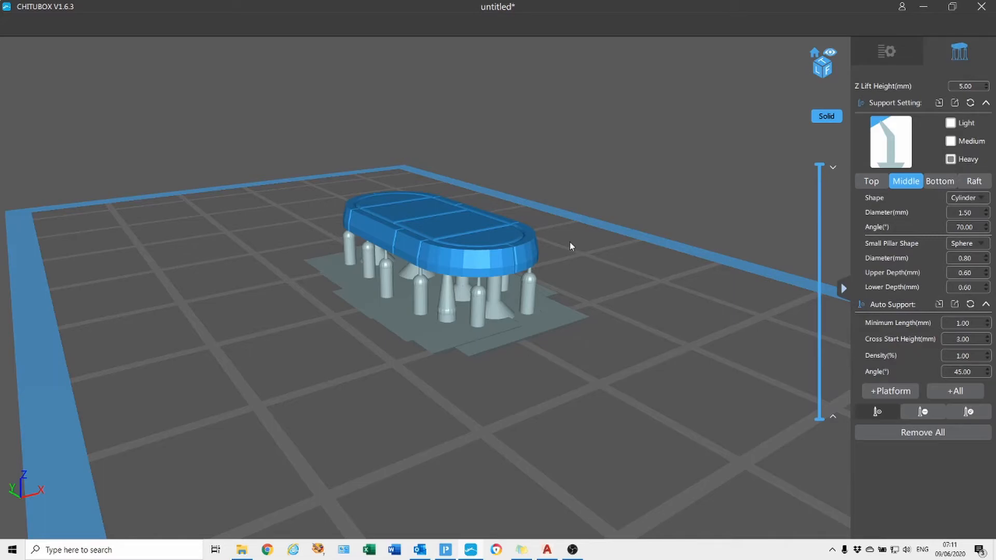
mouse_move(583, 260)
right_mouse_down()
mouse_move(596, 241)
mouse_move(640, 229)
mouse_move(636, 211)
mouse_move(638, 242)
mouse_move(646, 218)
mouse_move(658, 232)
mouse_move(639, 270)
right_mouse_up()
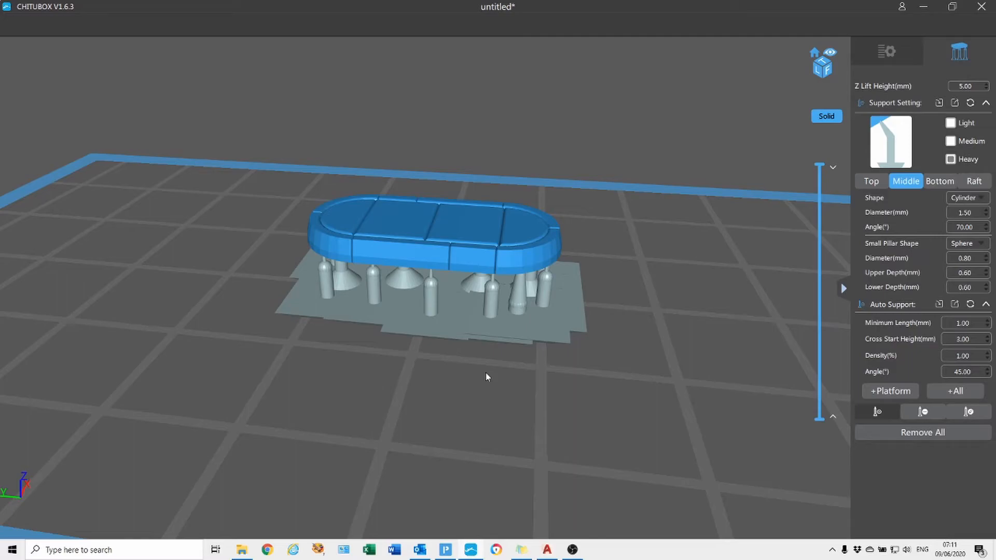
Delete one outer support midway along the model's side and the cone-based supports under its inner area.
left_click(922, 412)
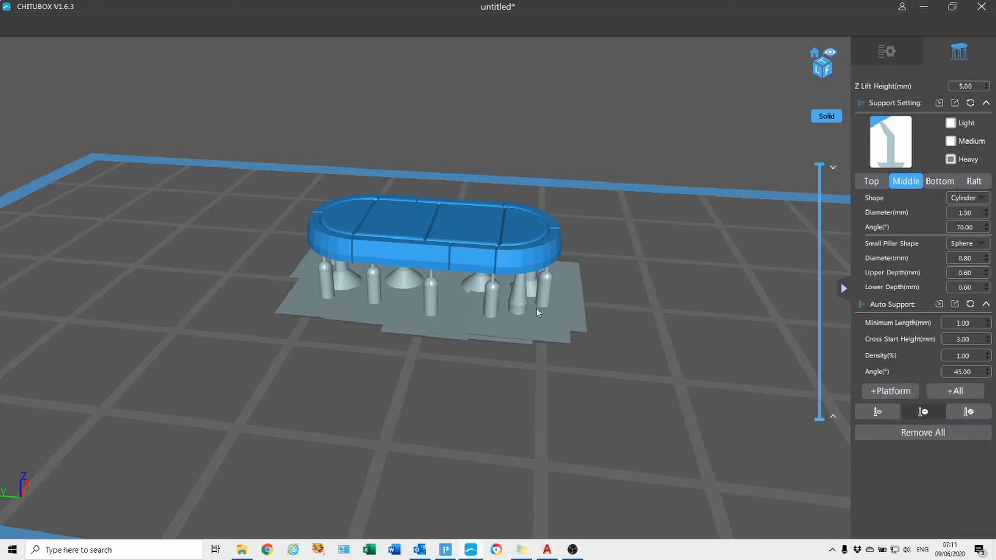
left_click(431, 294)
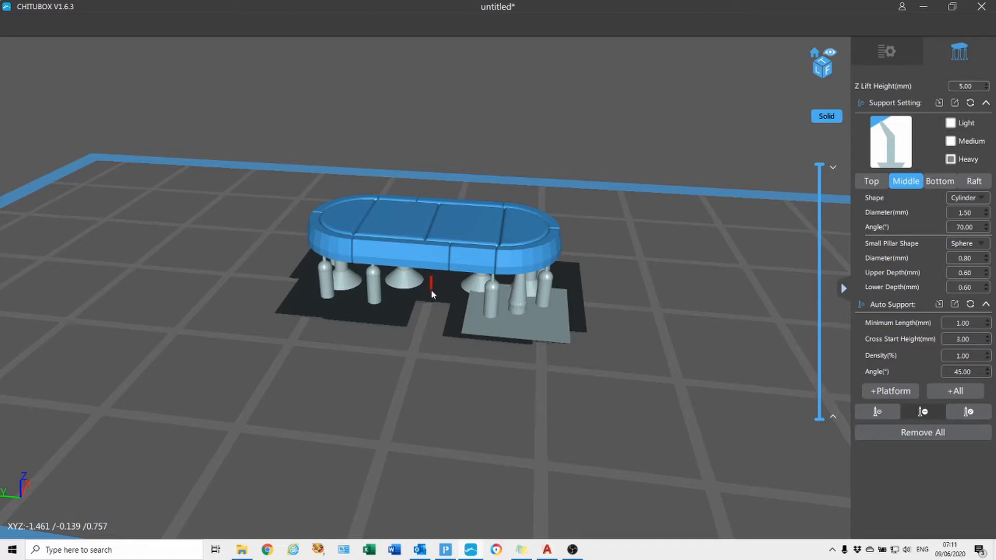
right_click_drag(431, 289, 463, 275)
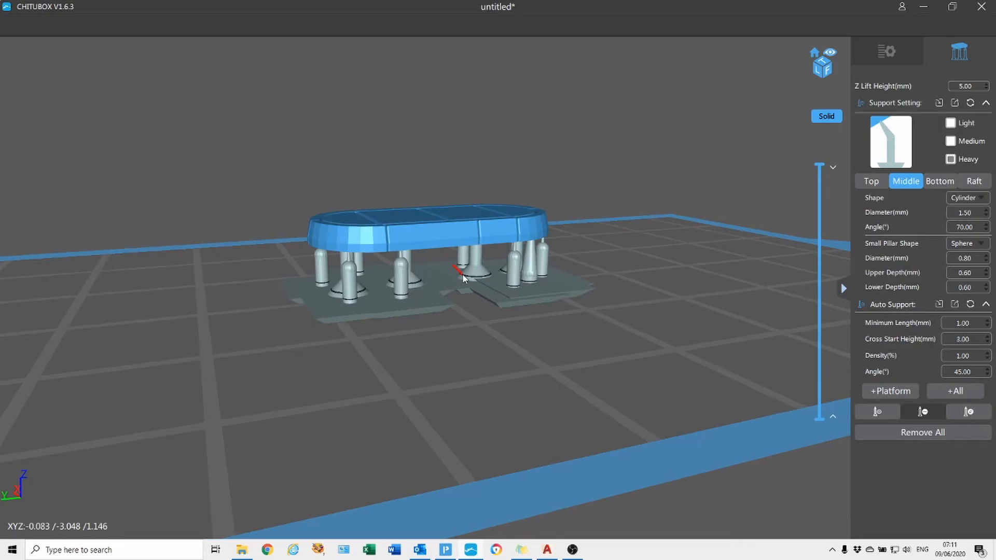
right_click_drag(463, 278, 571, 276)
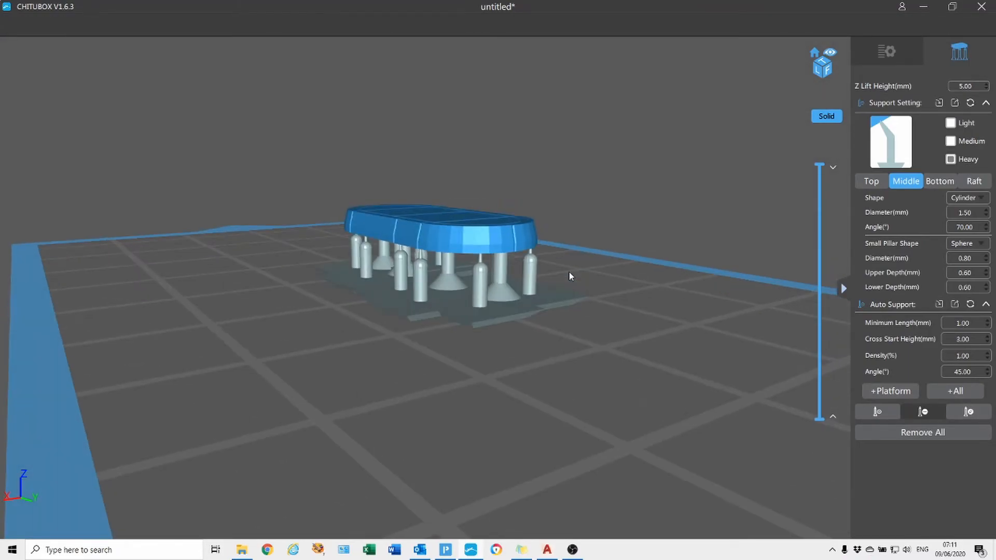
left_click(495, 284)
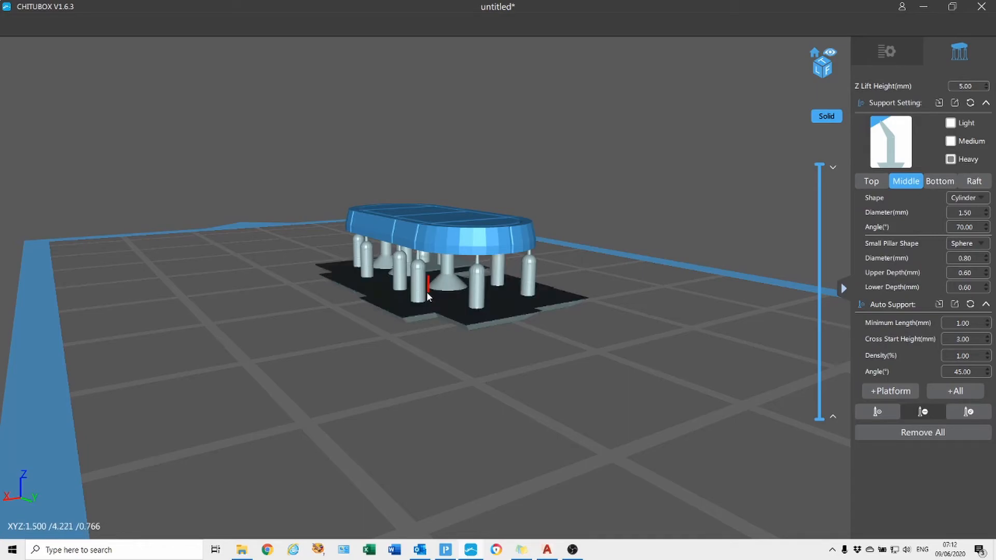
left_click(444, 276)
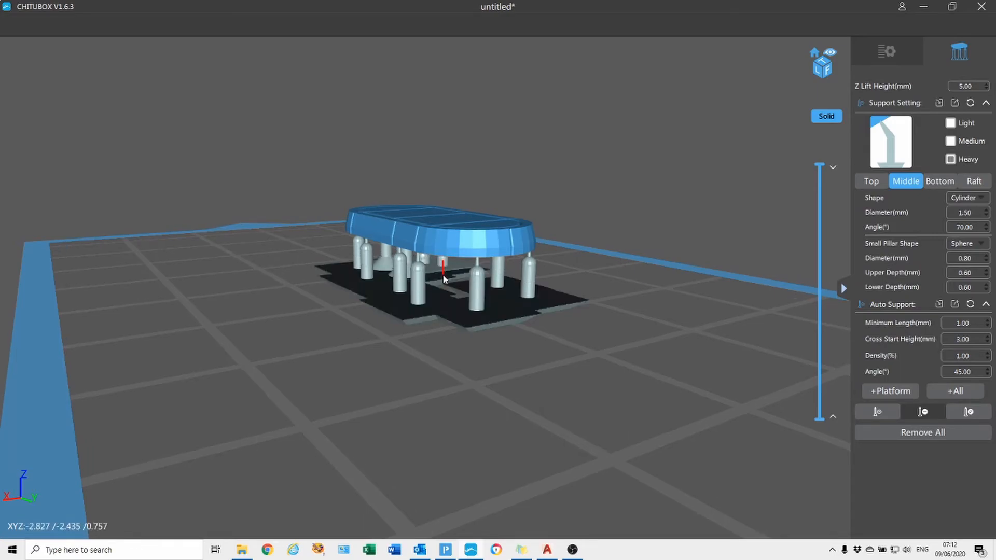
left_click(393, 268)
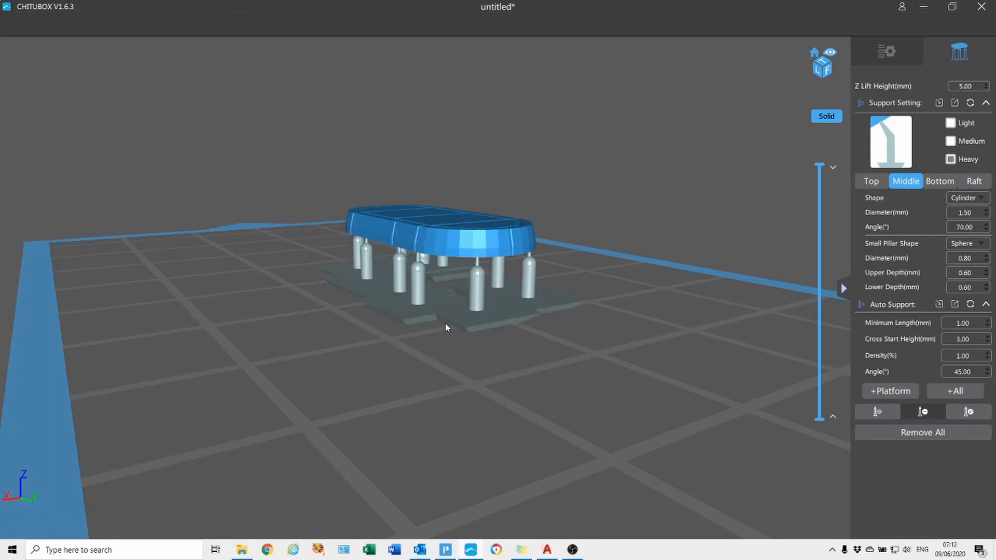
Add Heavy supports by hand across the recessed inner area of the model's underside, spaced along its length.
left_click_drag(445, 323, 453, 236)
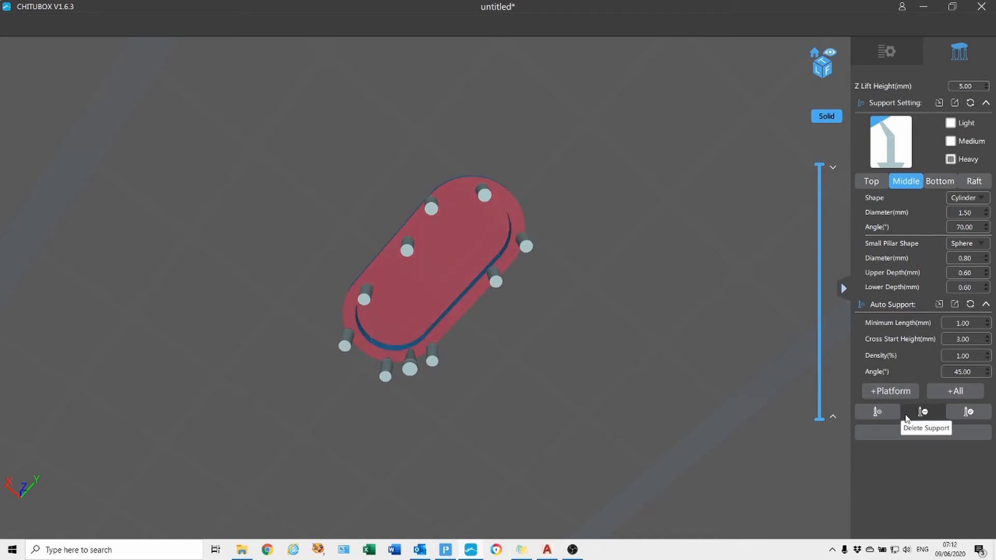
left_click(877, 413)
left_click(464, 212)
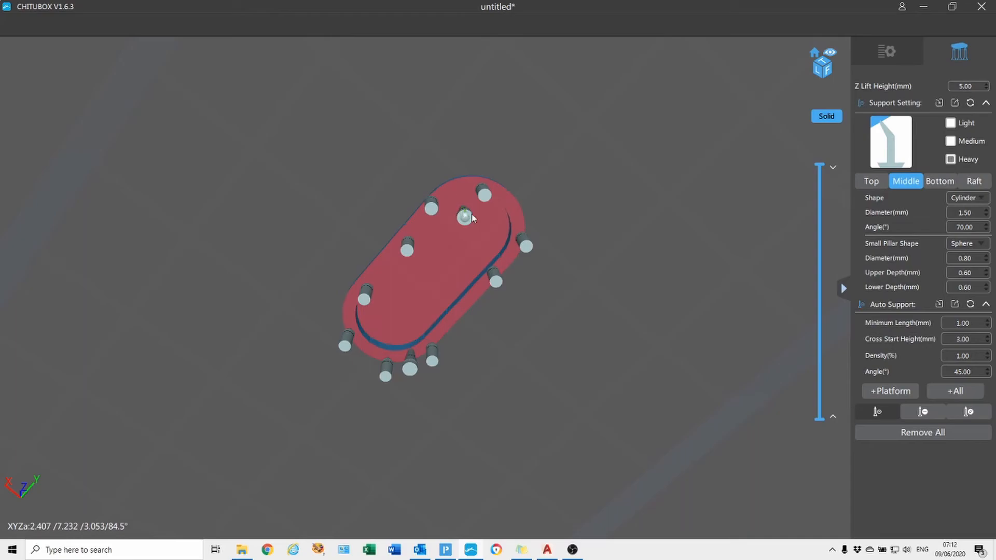
left_click(496, 236)
left_click(407, 276)
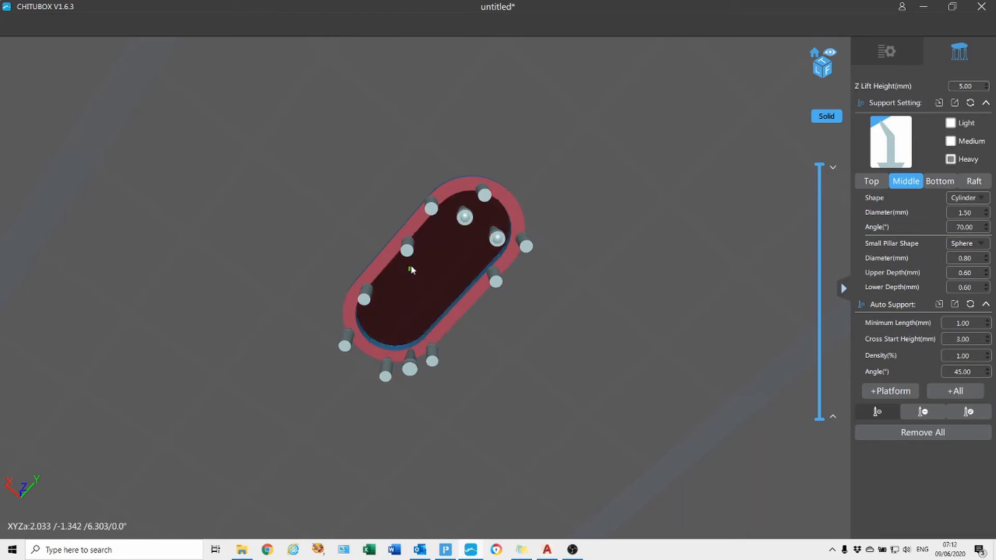
left_click(440, 294)
left_click(374, 321)
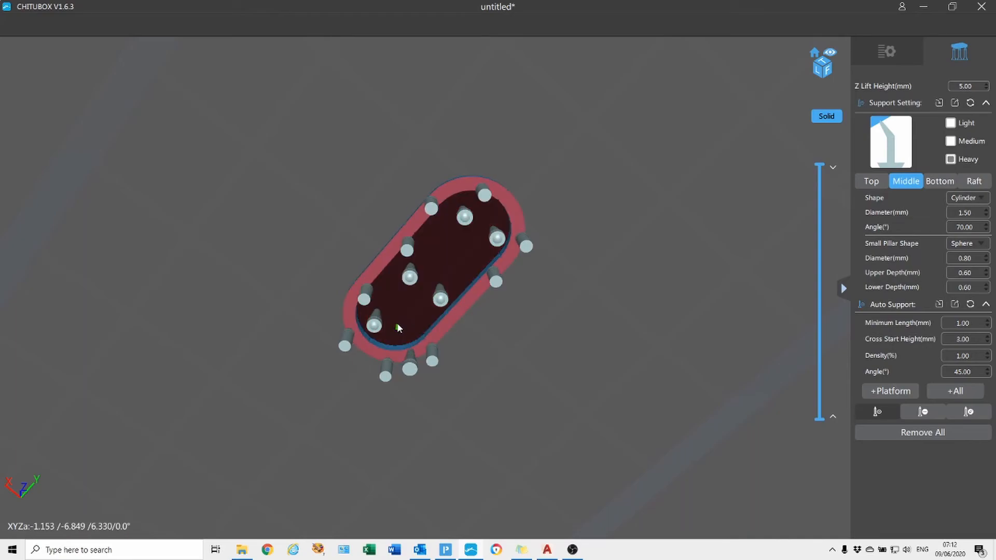
left_click_drag(441, 343, 300, 434)
right_click_drag(300, 430, 299, 431)
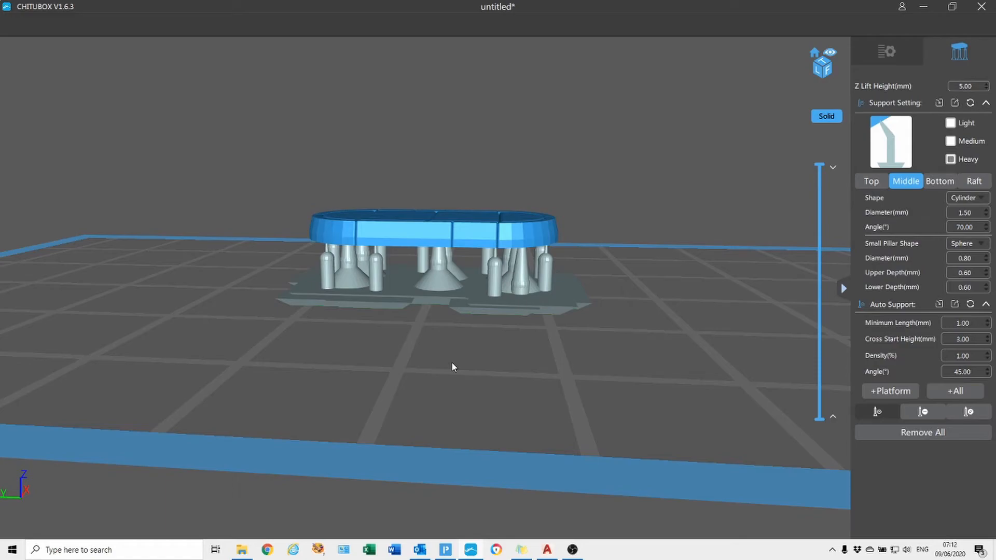
scroll(455, 348, "down", 1)
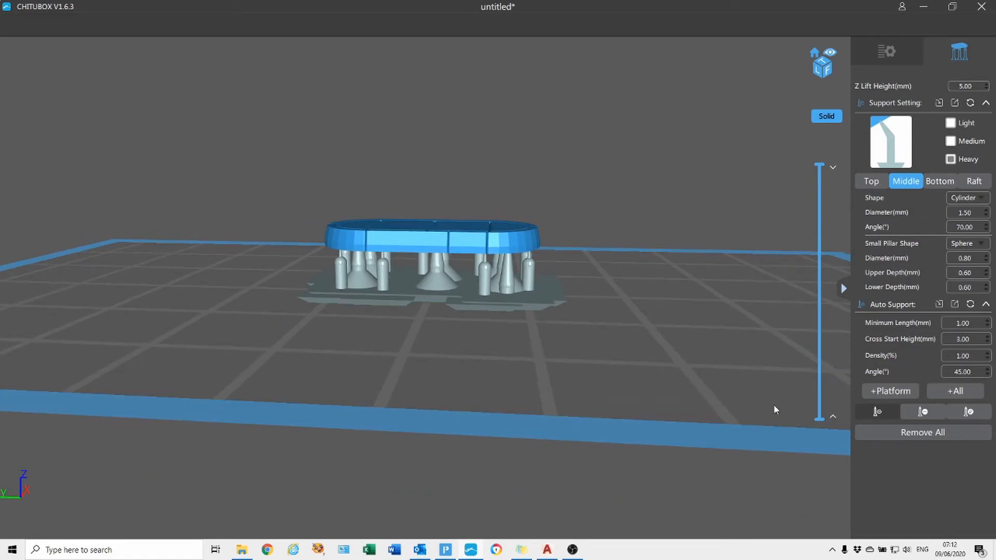
Remove all supports from the pavement model.
left_click(932, 433)
left_click(460, 301)
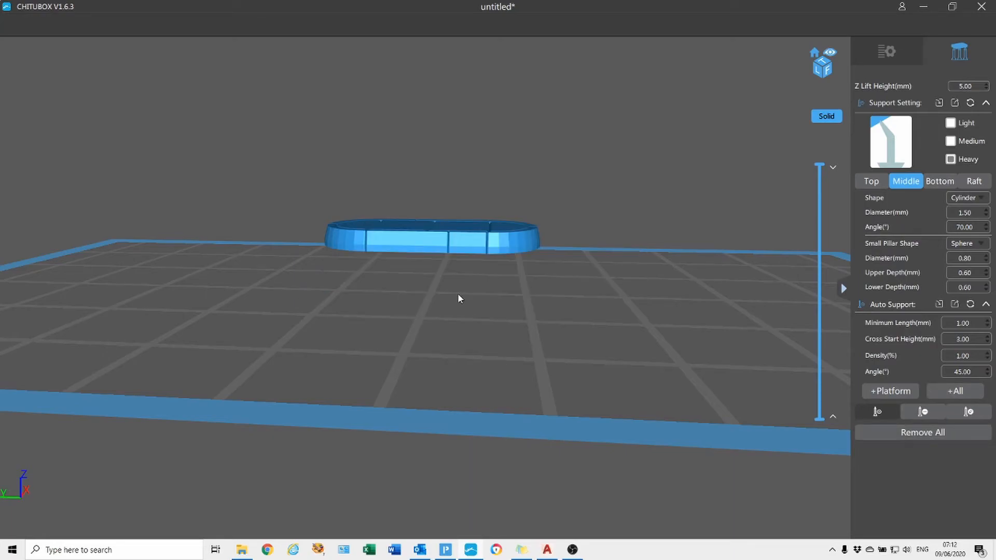
left_click_drag(457, 299, 462, 410)
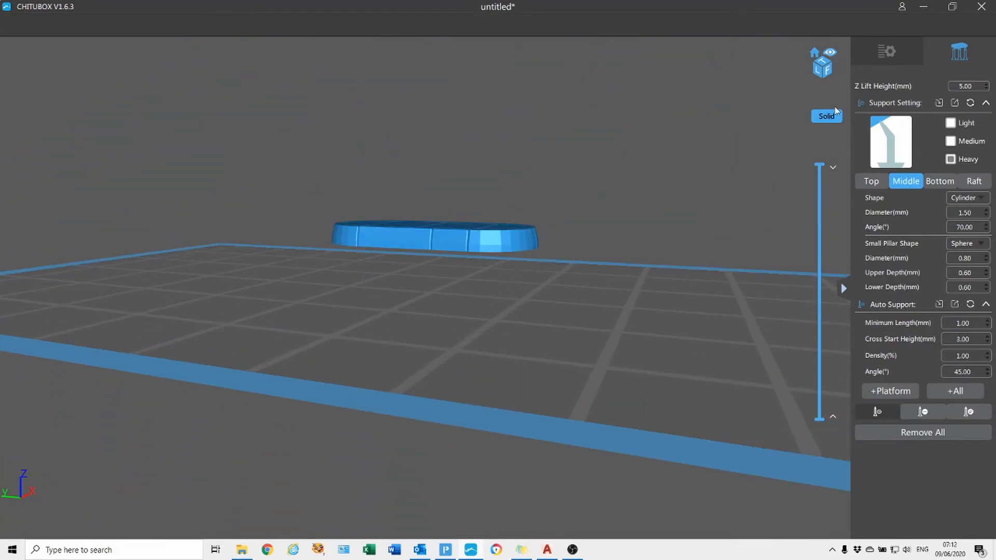
Auto-generate Heavy supports for the Keep left pavement v1.0 model with the All option.
left_click(883, 53)
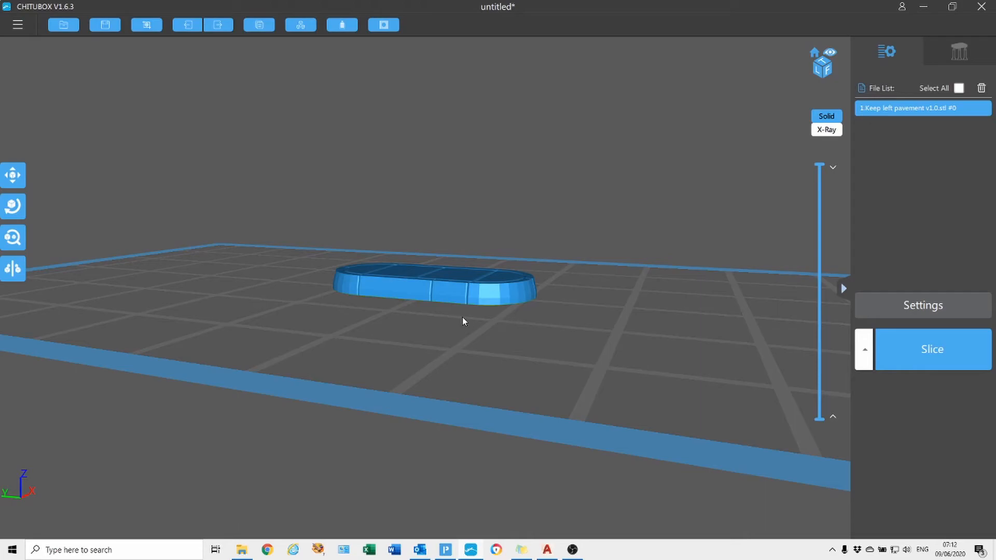
left_click(957, 55)
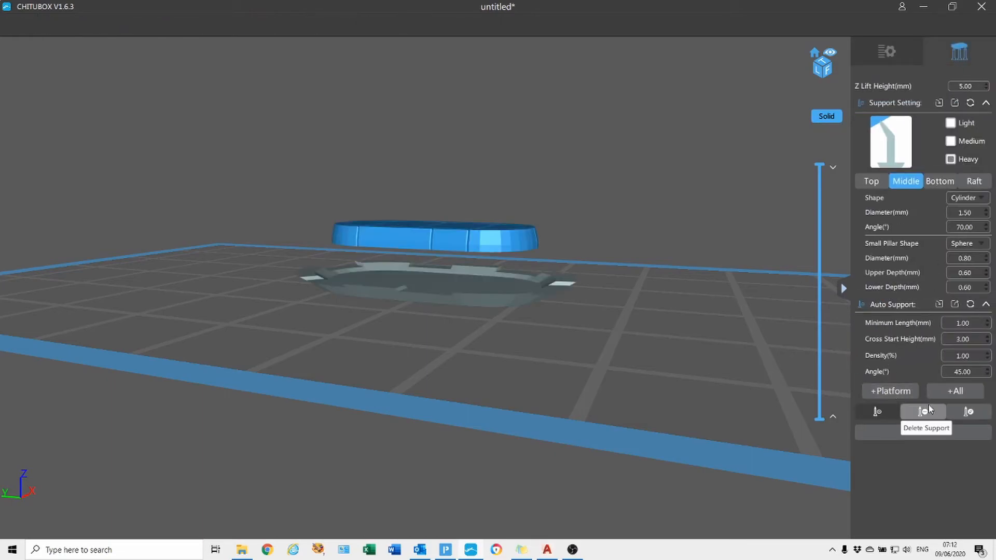
left_click(954, 396)
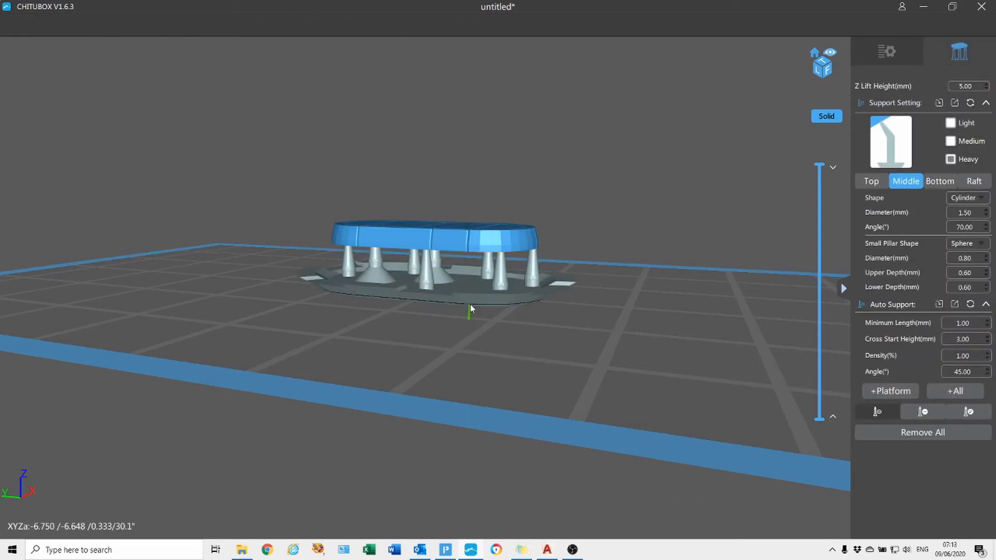
Remove all Heavy supports from the pavement model and auto-generate Light supports with the All option.
mouse_move(456, 271)
right_mouse_down()
mouse_move(462, 260)
mouse_move(487, 272)
mouse_move(500, 291)
mouse_move(492, 282)
mouse_move(513, 280)
mouse_move(501, 272)
mouse_move(440, 292)
mouse_move(438, 311)
mouse_move(384, 334)
right_mouse_up()
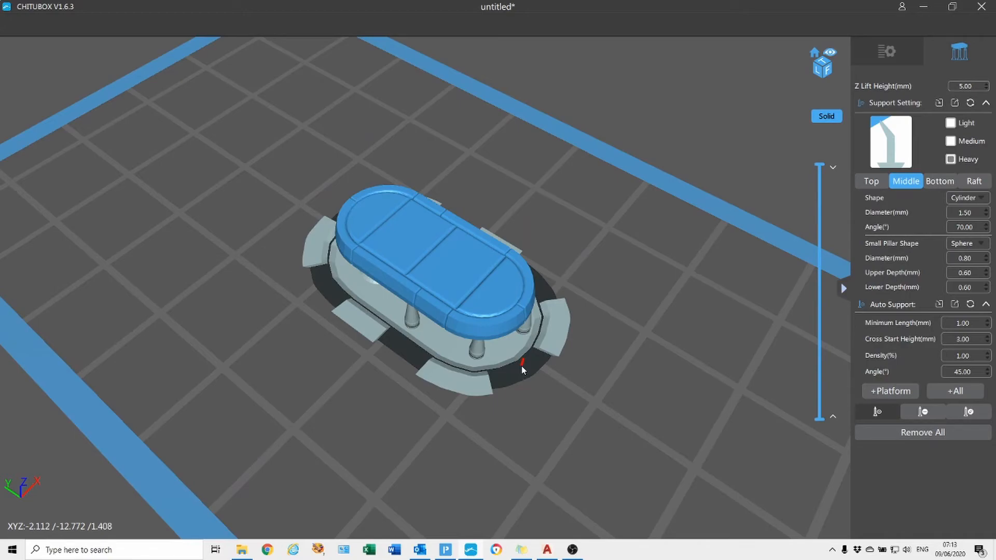
right_click_drag(522, 366, 612, 364)
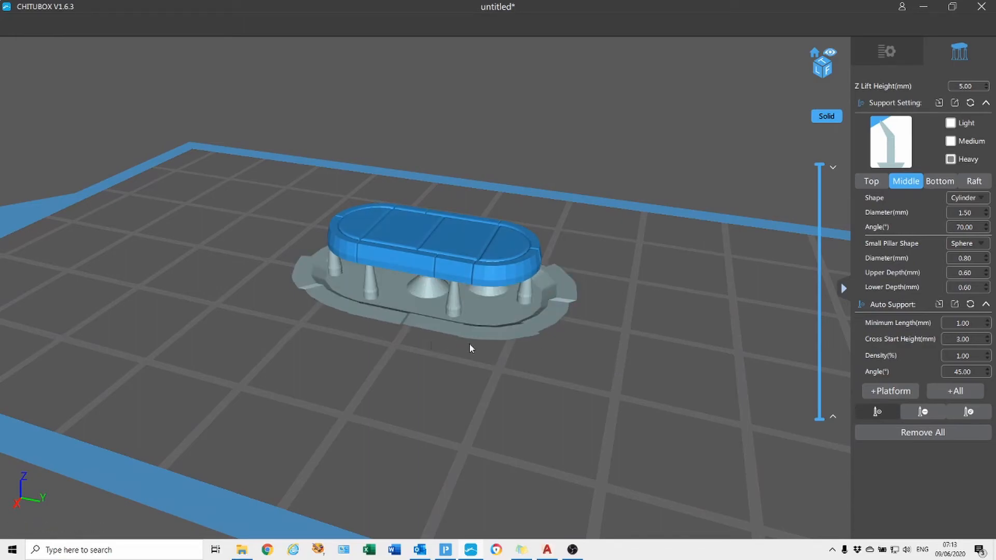
right_click_drag(595, 325, 594, 319)
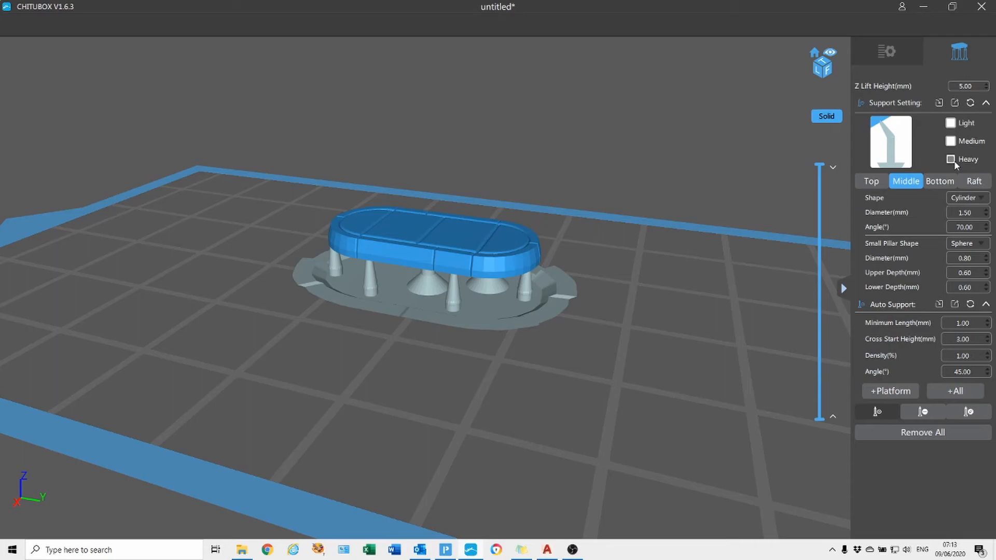
left_click(923, 434)
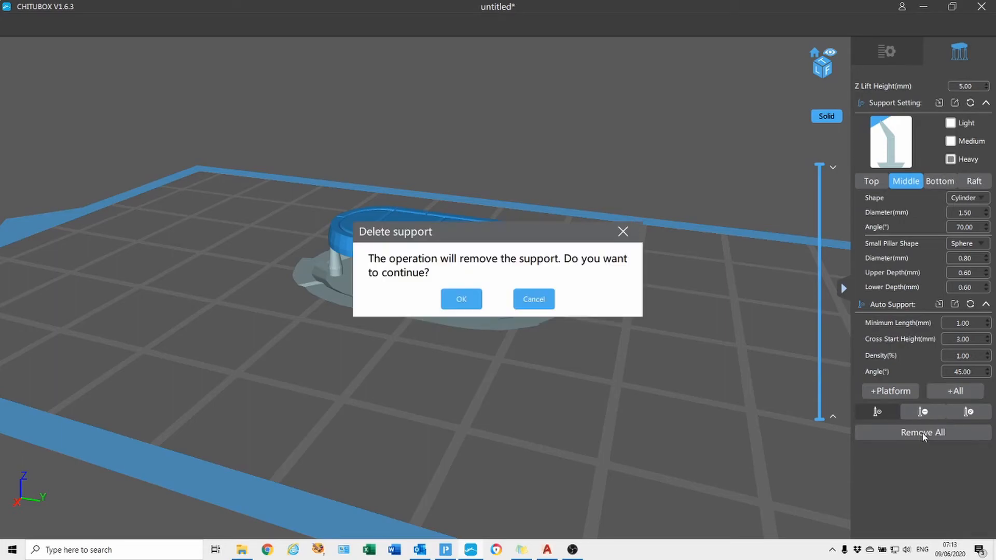
left_click(470, 305)
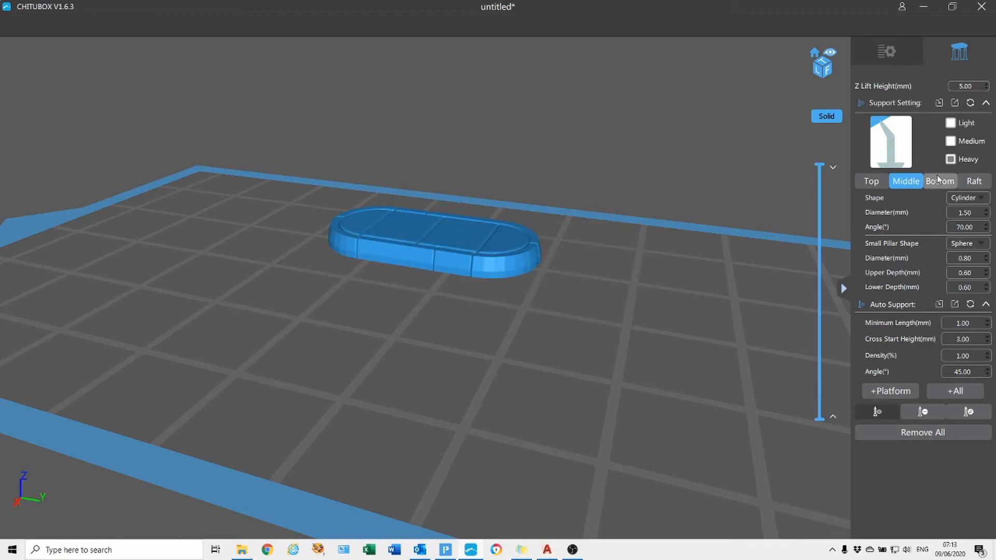
left_click(951, 123)
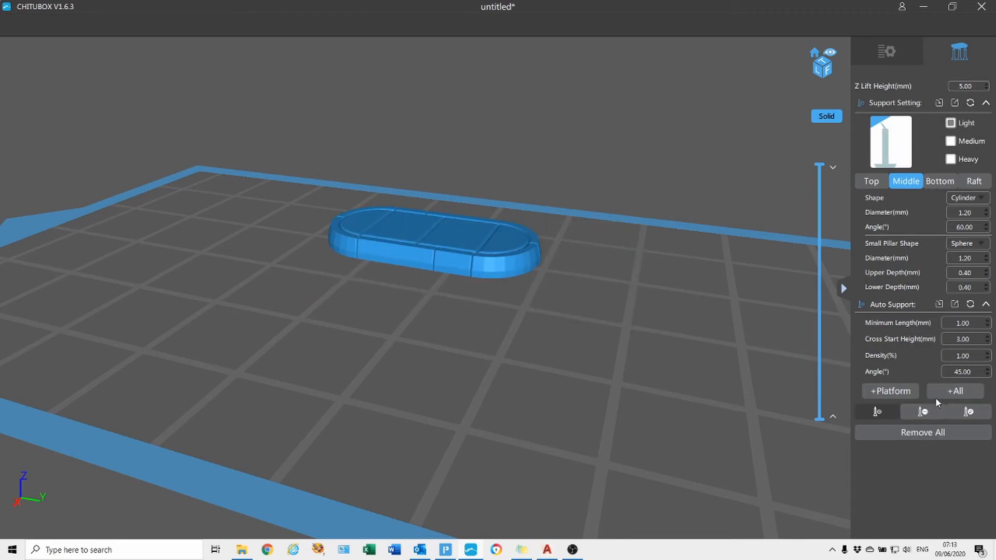
left_click(955, 391)
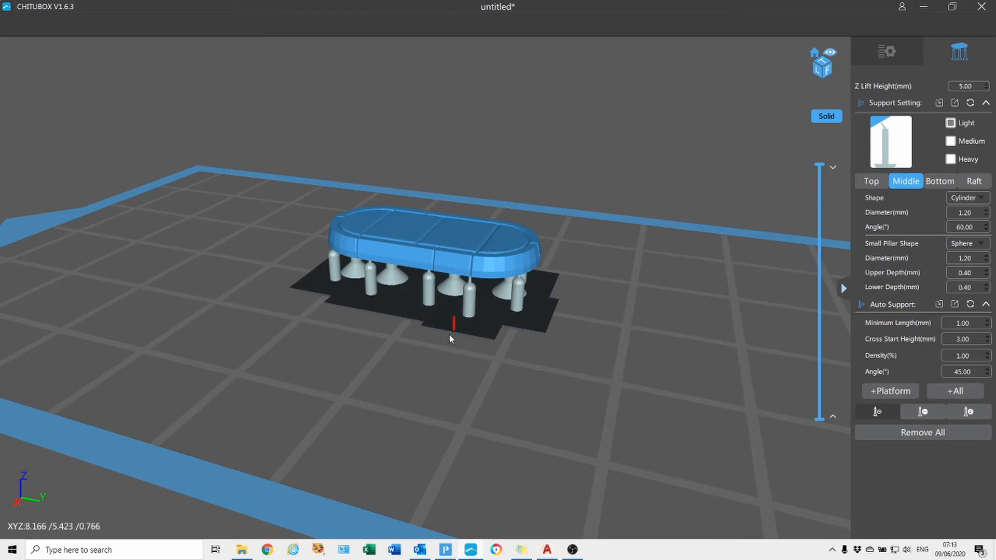
Slice the Keep left pavement v1.0 model with its Light supports.
left_click_drag(422, 353, 465, 372)
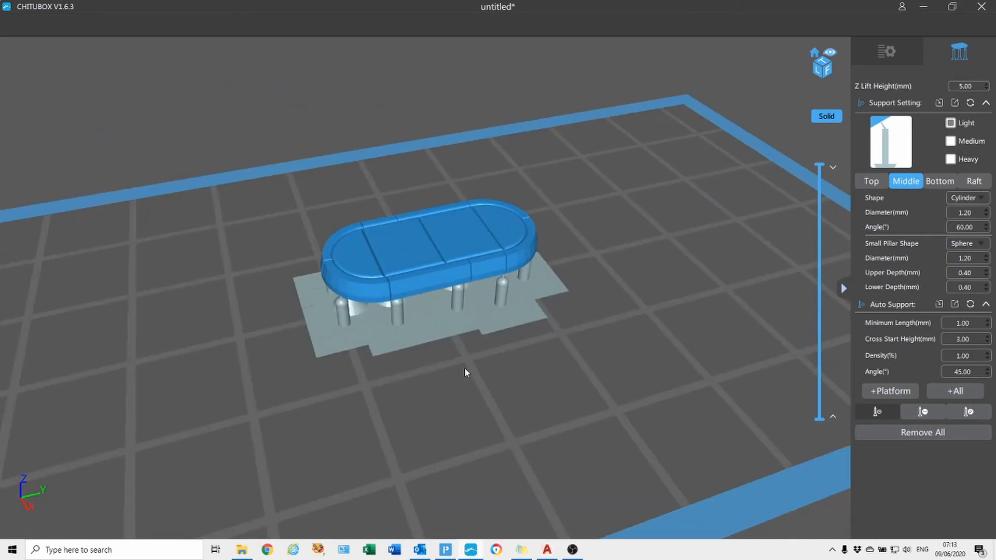
left_click(888, 50)
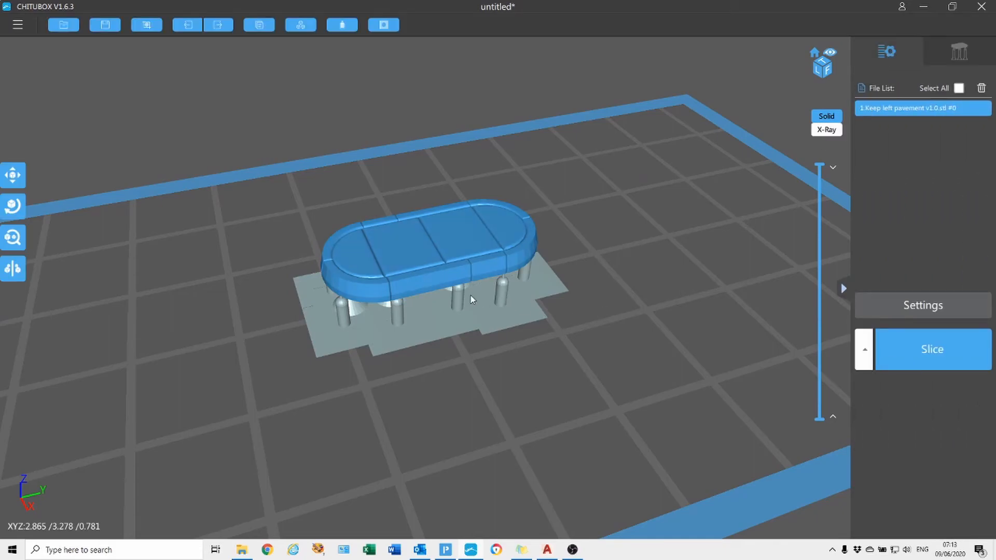
left_click(945, 347)
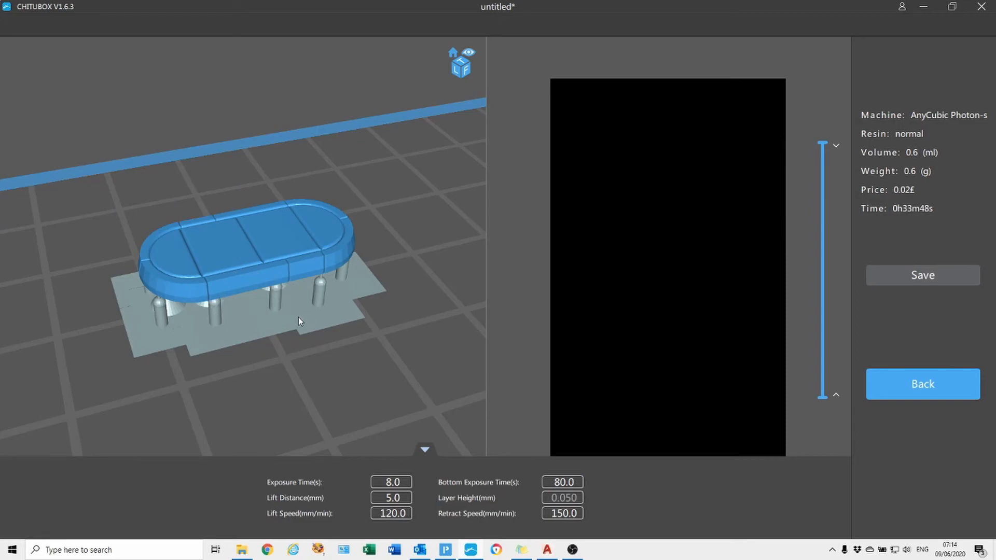
Step down through the sliced layers to examine the model's rim, support tips and pillars, and return to the top layer.
left_click(837, 145)
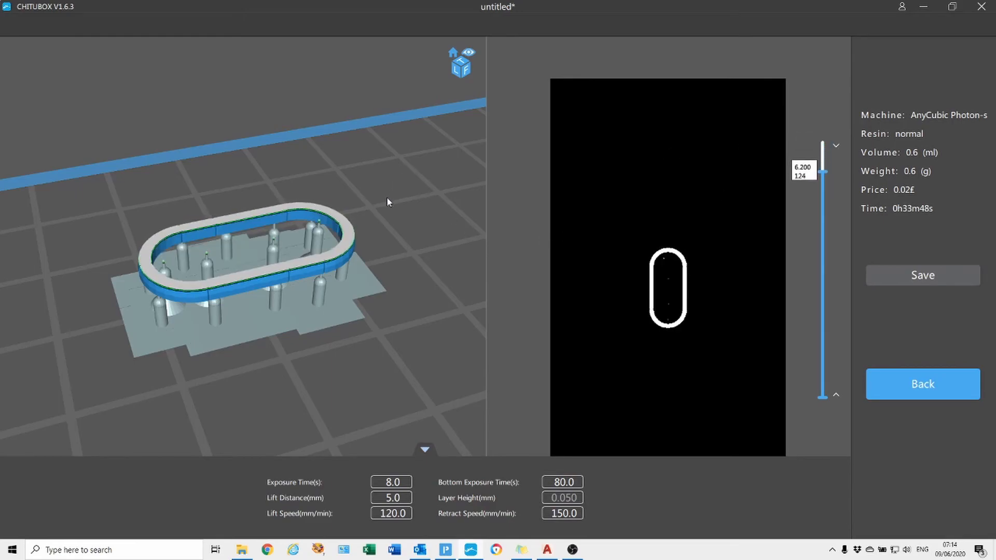
key("Down")
key("Down")
key("Down")
key("Down")
key("Down")
key("Down")
key("Down")
key("Down")
key("Down")
key("Down")
key("Down")
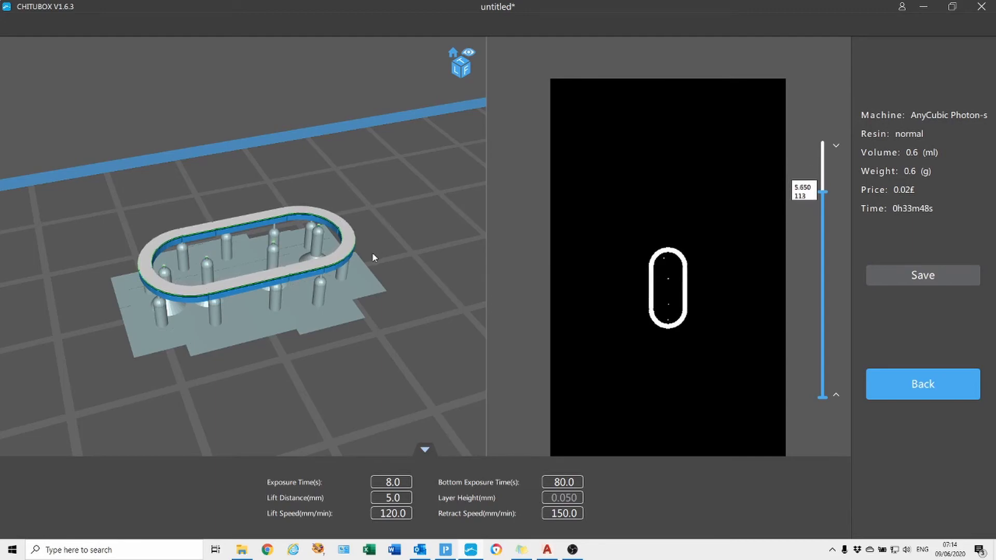
key("Down")
key("Down")
key("Down")
key("Down")
key("Down")
key("Down")
key("Down")
key("Down")
key("Down")
key("Down")
key("Down")
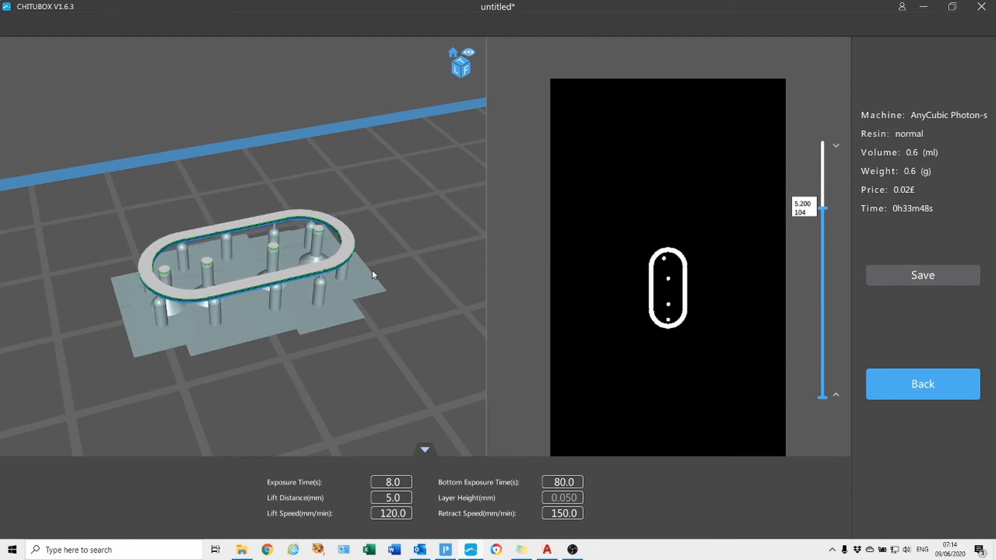
key("Down")
key("Down")
key("Down")
key("Down")
key("Down")
key("Down")
key("Down")
key("Down")
key("Down")
key("Down")
key("Down")
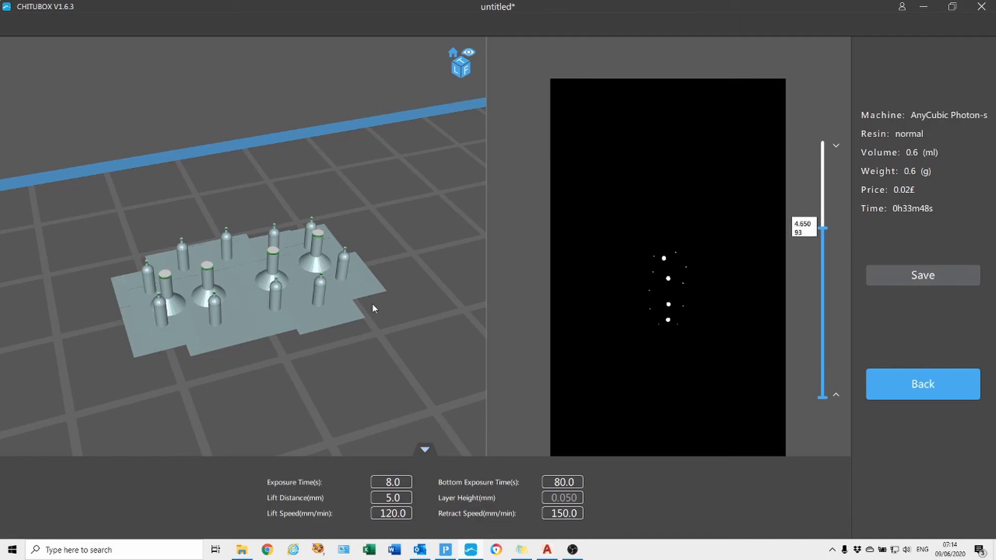
key("Down")
key("Down")
key("Down")
key("Down")
key("Down")
key("Down")
key("Down")
key("Down")
key("Down")
key("Down")
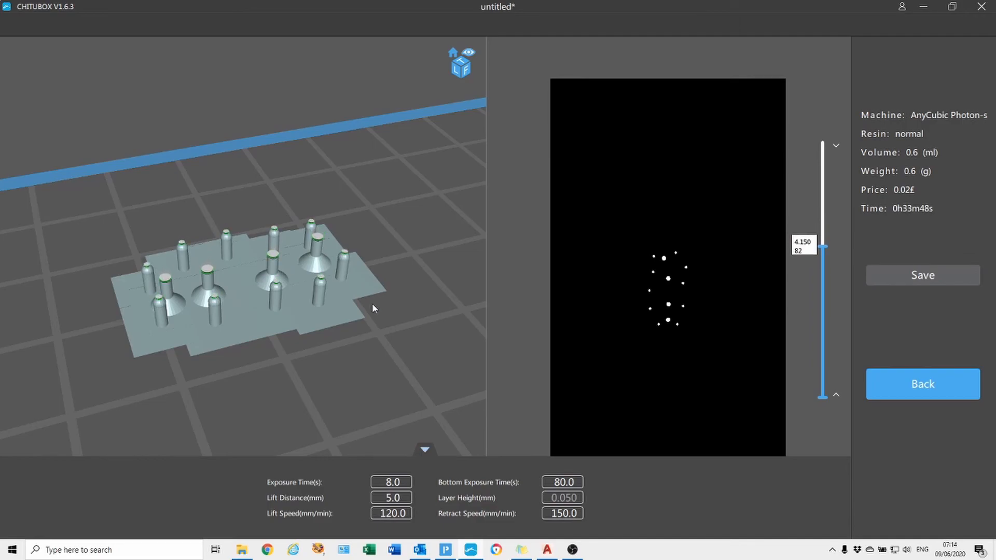
key("Down")
key("Down")
key("Down")
key("Down")
key("Down")
key("Down")
key("Down")
key("Down")
key("Down")
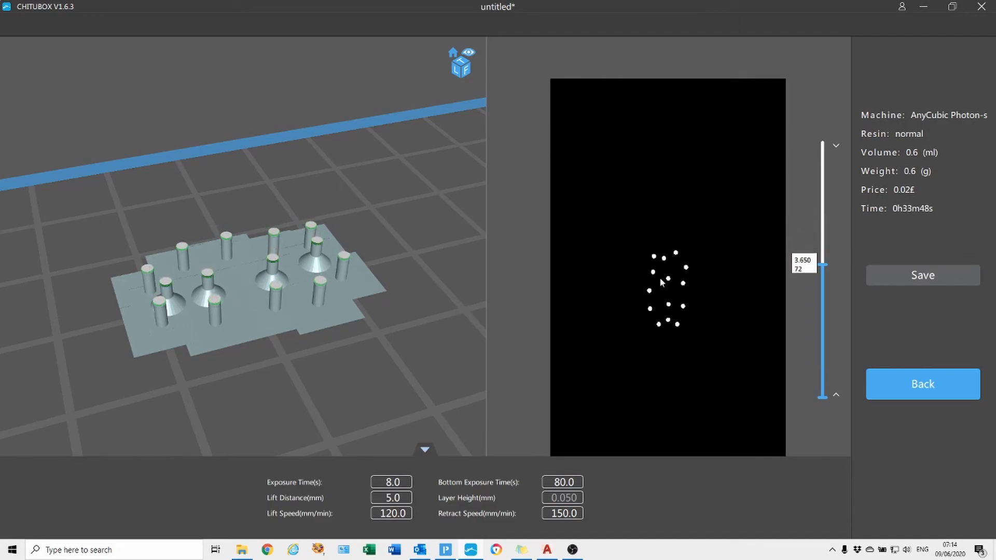
key("Down")
key("Down")
key("Down")
key("Down")
key("Down")
key("Down")
key("Down")
key("Down")
key("Down")
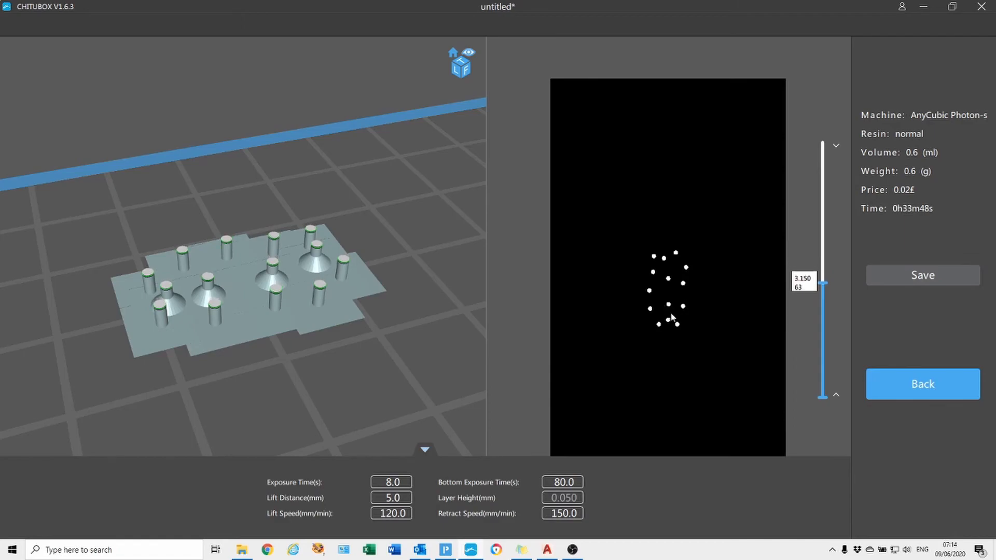
key("Down")
key("Down")
key("Down")
key("Down")
key("Down")
key("Down")
key("Down")
key("Down")
key("Down")
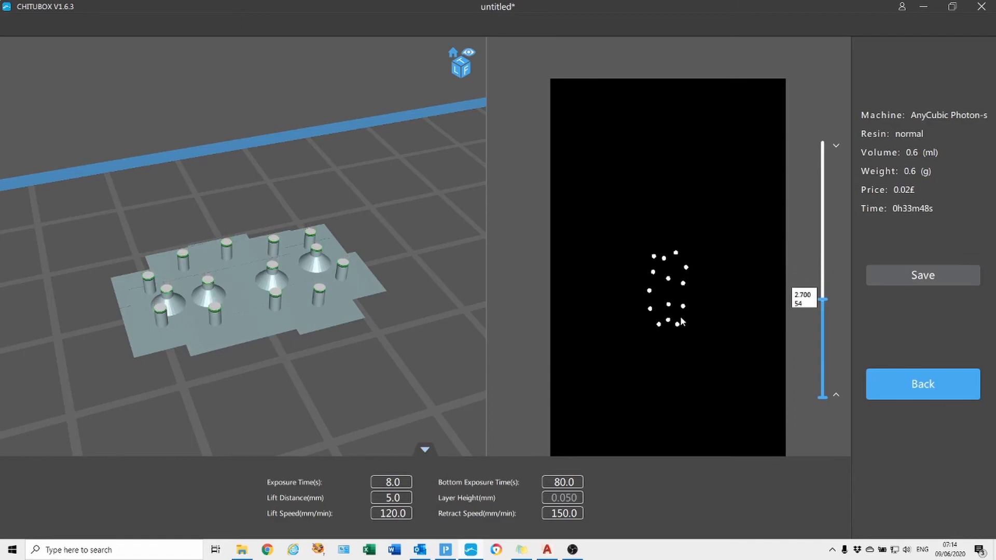
key("Down")
key("Down")
key("Down")
key("Down")
key("Down")
key("Down")
key("Down")
key("Down")
key("Down")
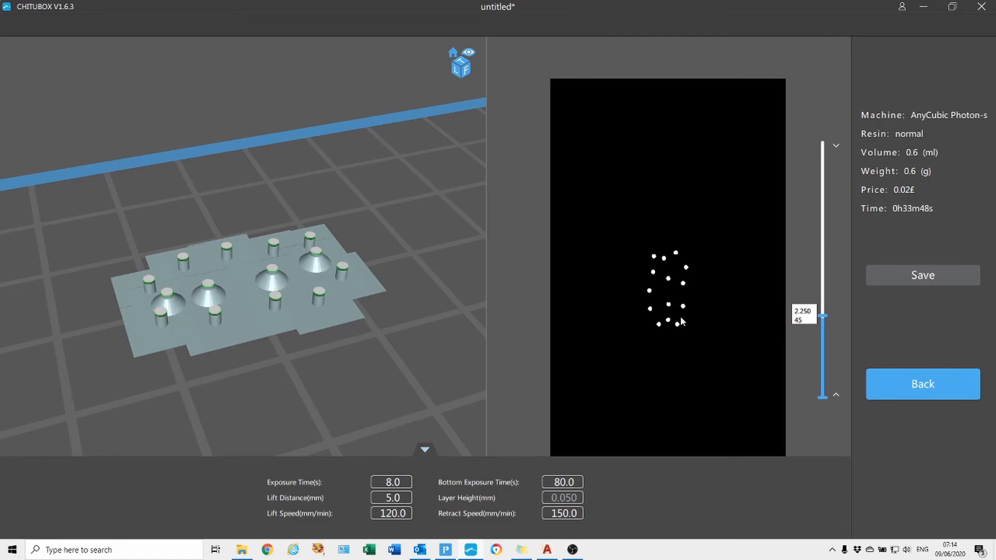
mouse_move(829, 334)
key("Down")
key("Down")
key("Down")
key("Down")
key("Down")
key("Down")
key("Down")
key("Down")
key("Down")
key("Down")
key("Down")
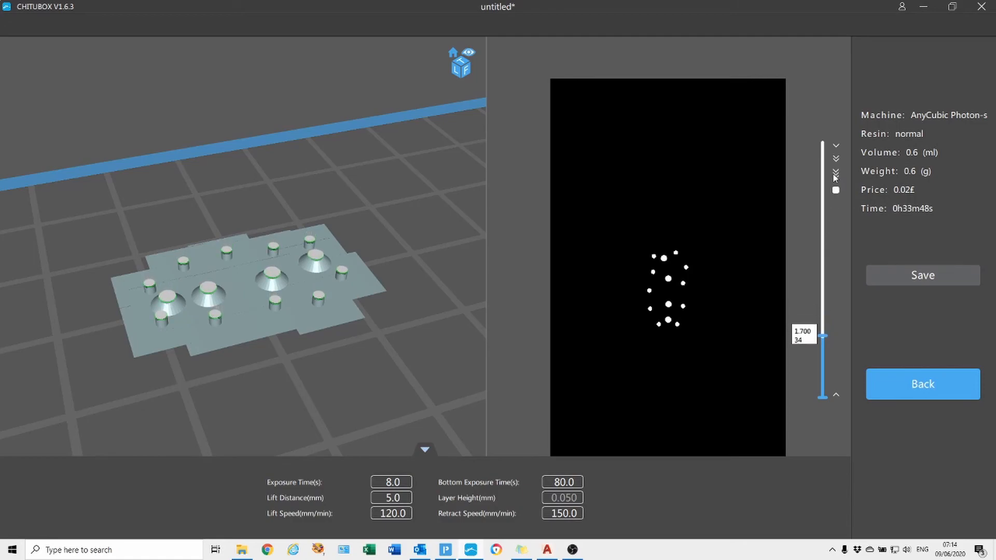
left_click(837, 393)
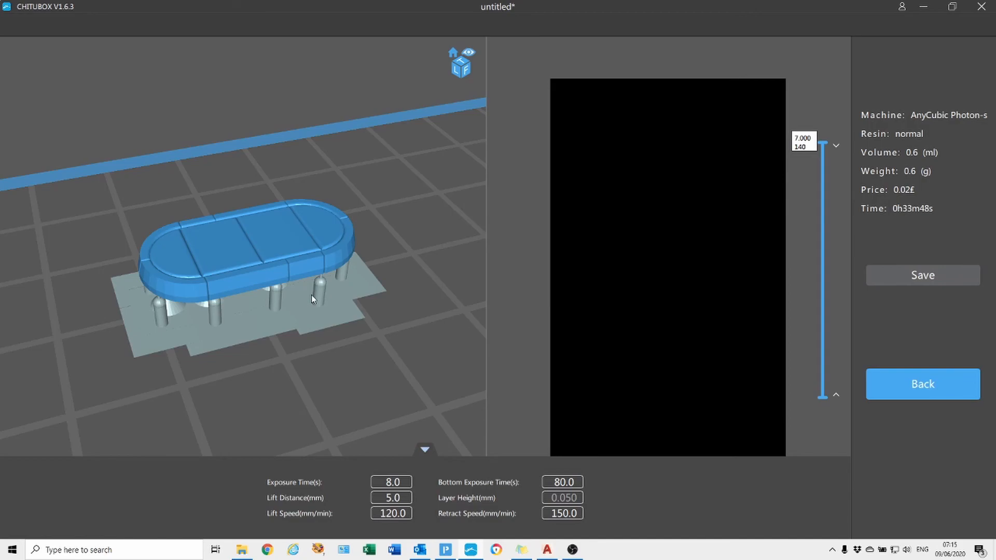
Save the sliced model as _Keep_left_pavement_v1.photons in the STREET FURNITURE folder.
left_click(925, 276)
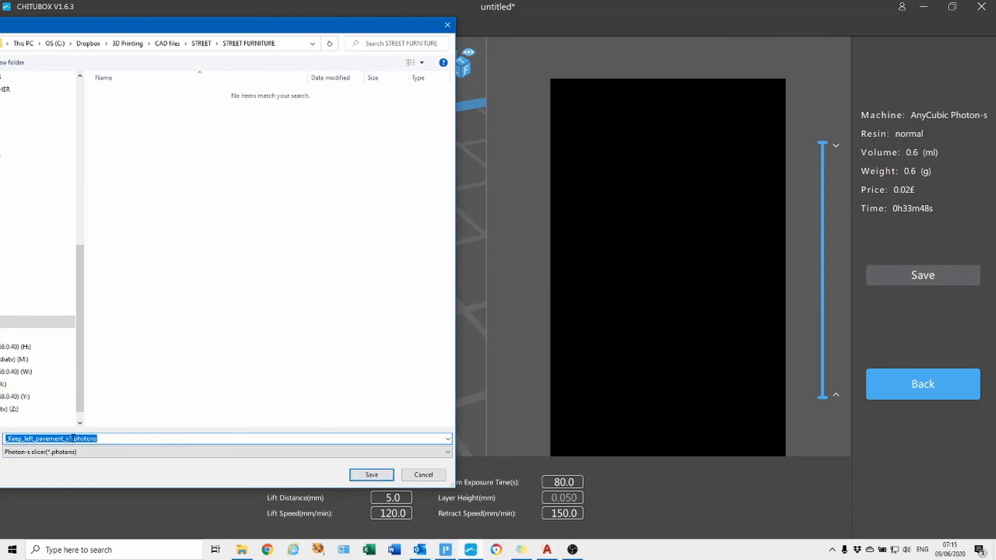
left_click(371, 475)
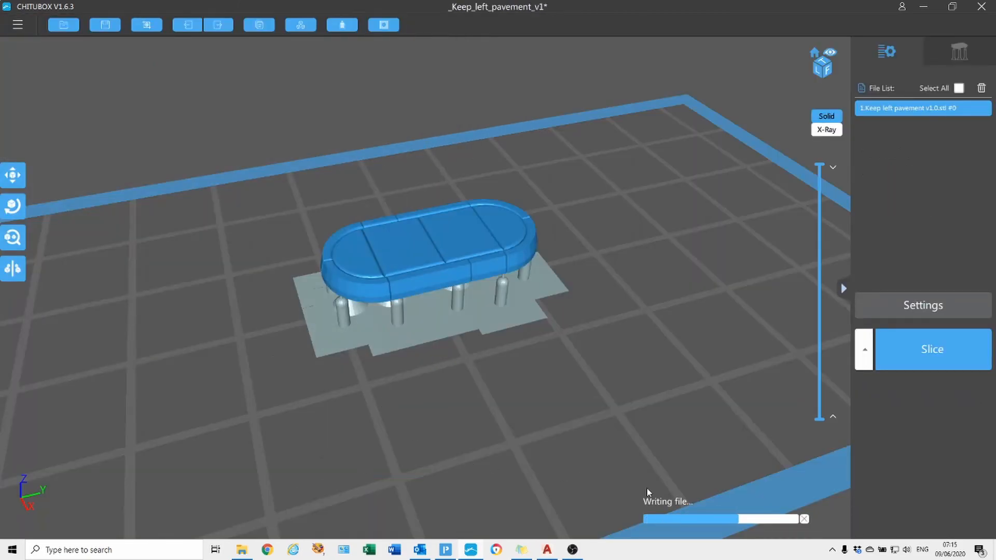